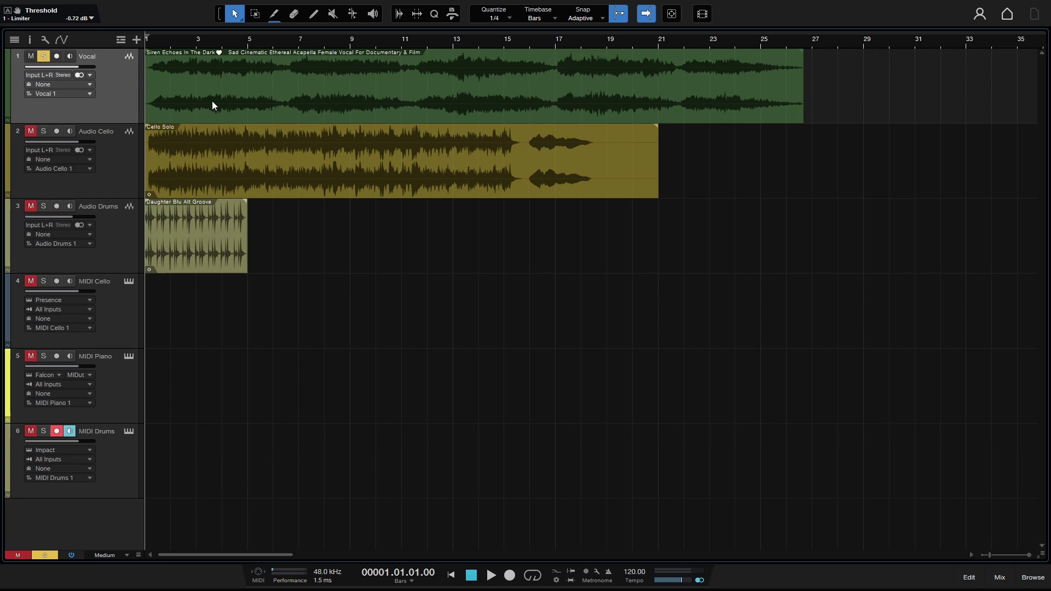
Listen to the soloed Vocal track from the beginning, and inspect the Presence instrument loaded on the MIDI Cello track.
key("space")
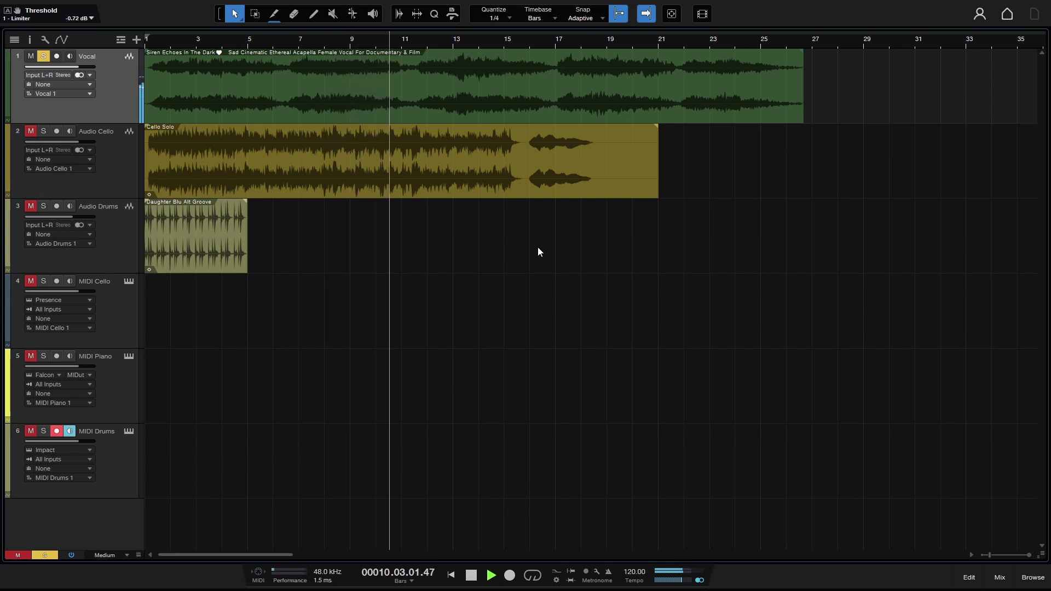
key("space")
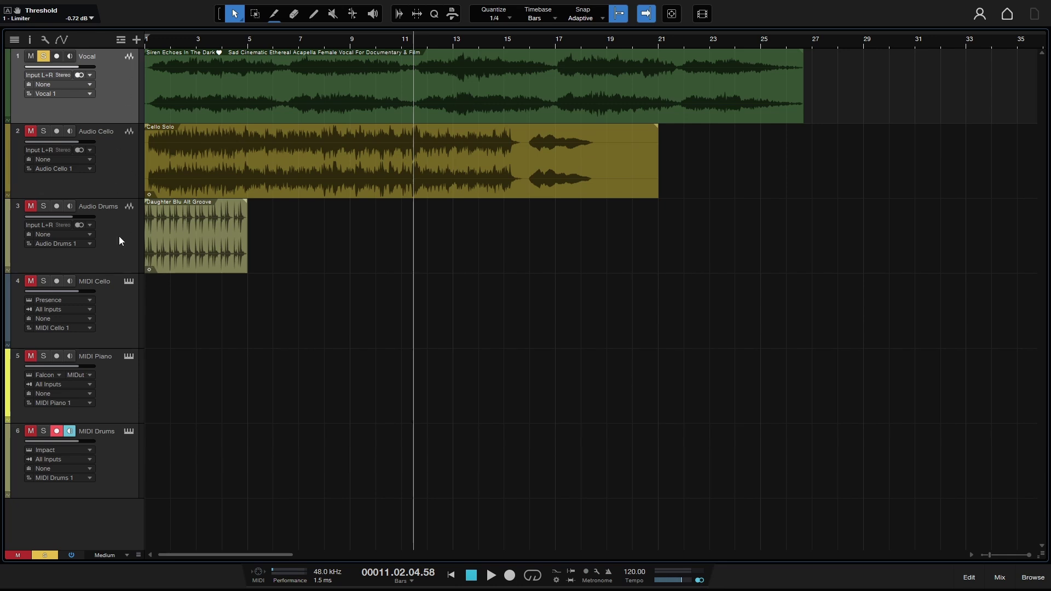
left_click(113, 313)
left_click(127, 282)
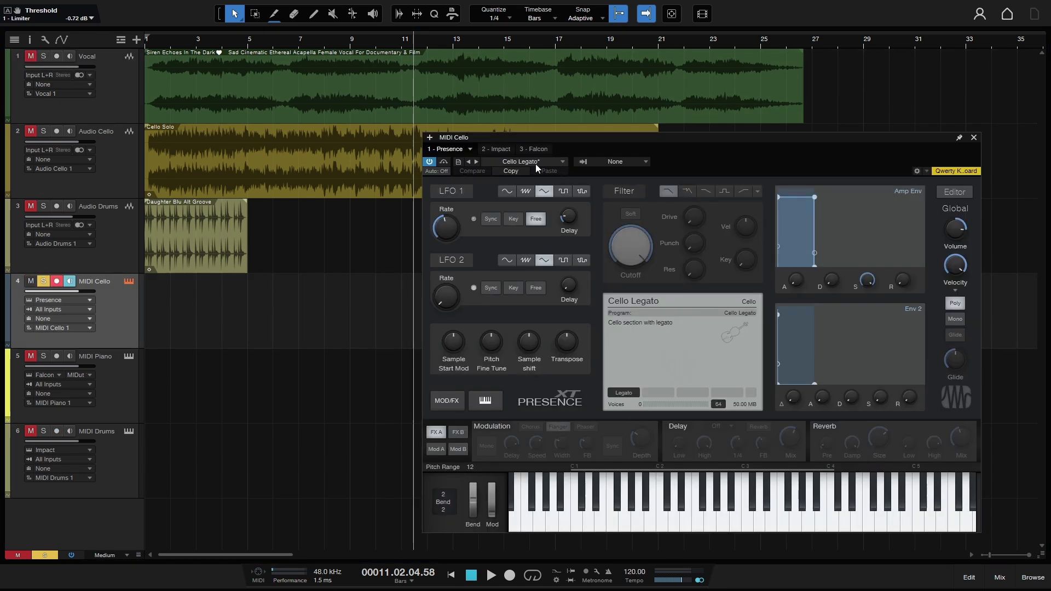
left_click(974, 138)
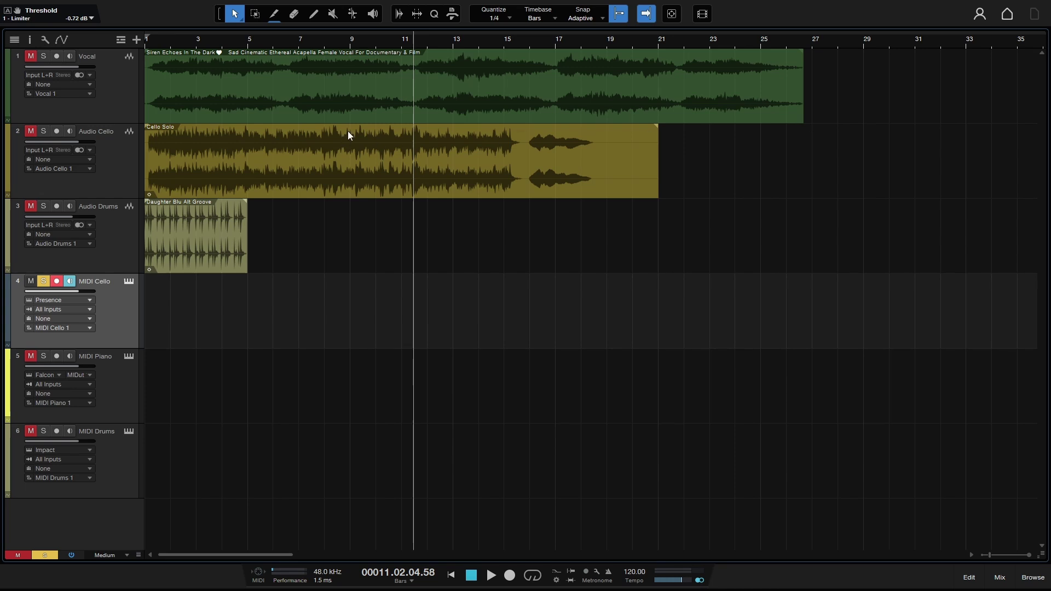
Open the vocal event for editing in Melodyne and check which detection algorithm is in use.
left_click(357, 107)
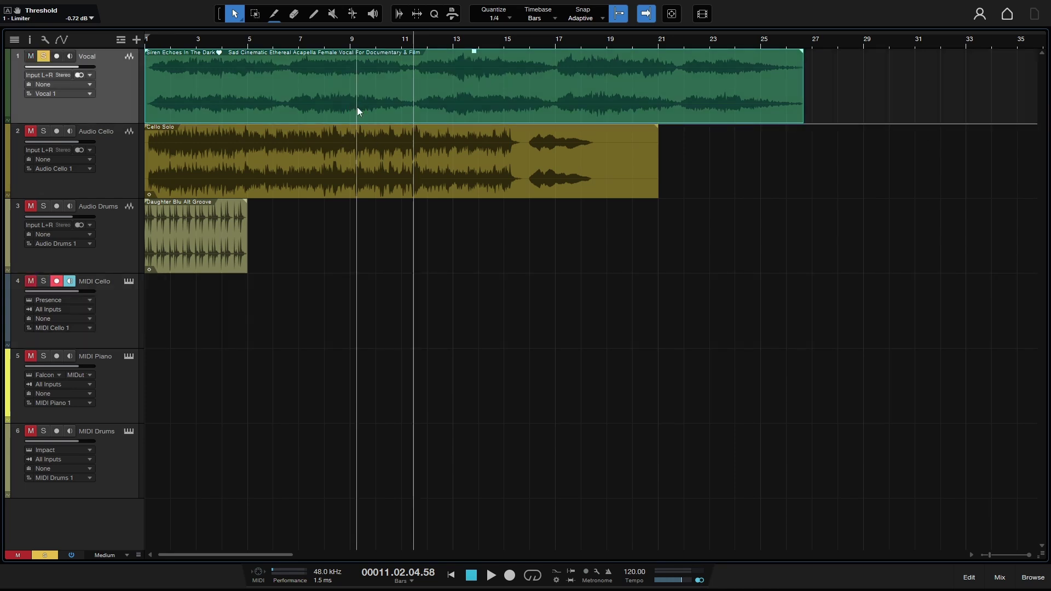
key("ctrl+m")
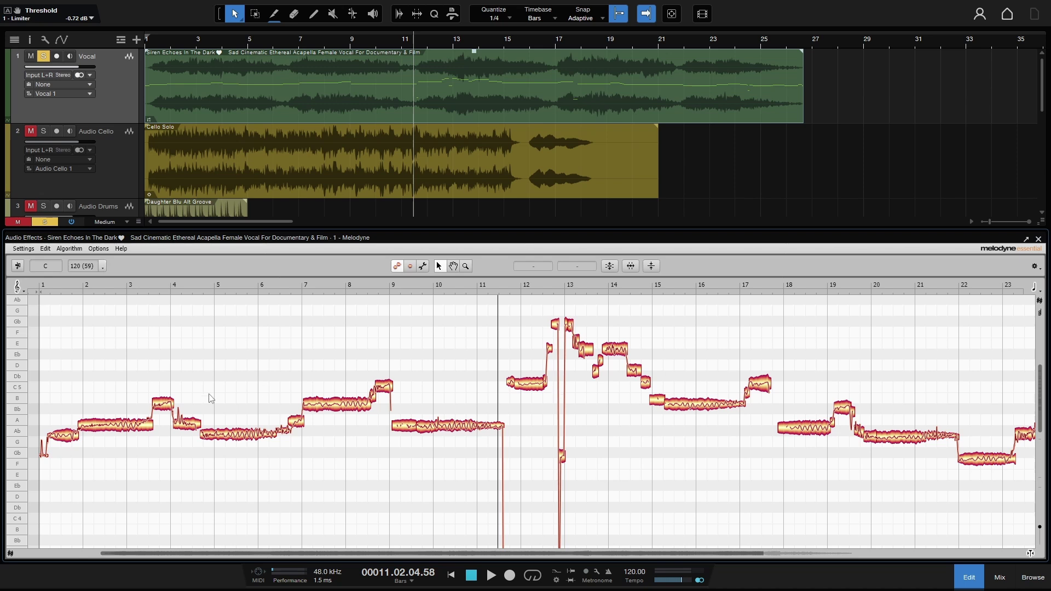
left_click(70, 249)
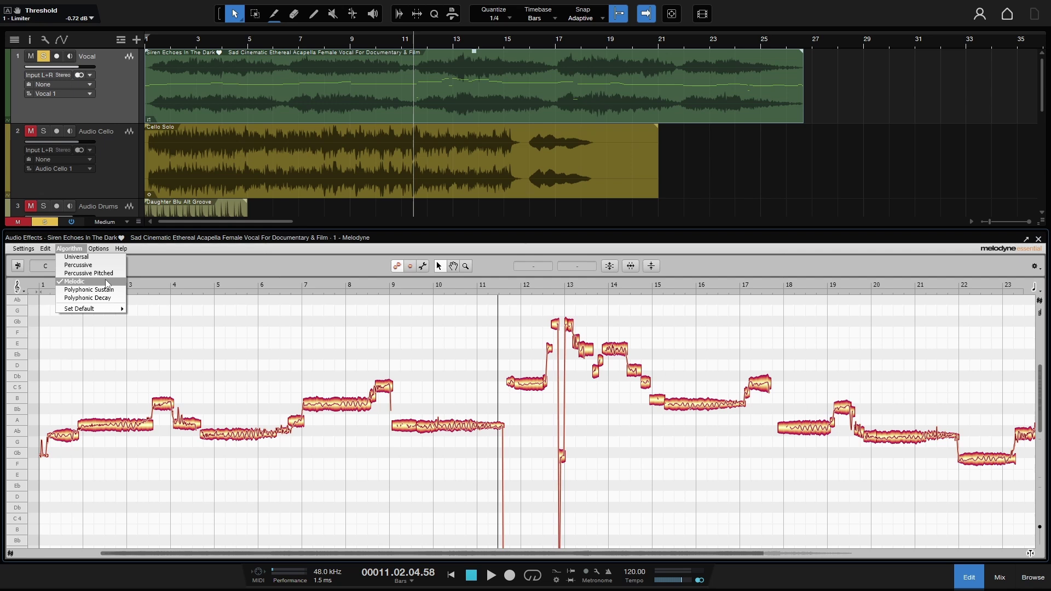
left_click(207, 268)
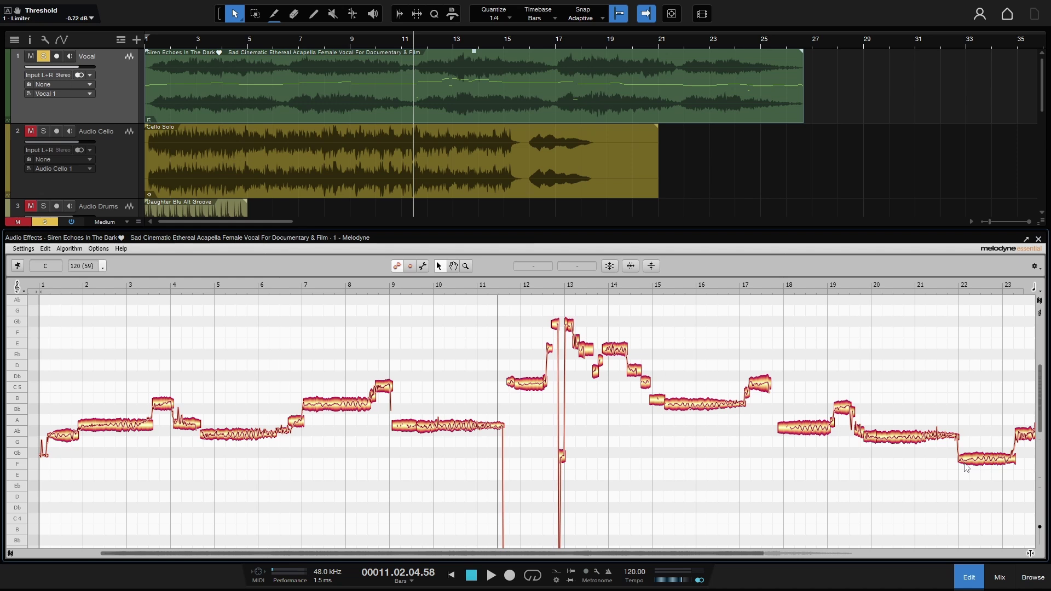
Correct the pitch of all vocal notes in Melodyne with Pitch Center at 100 %.
left_click(610, 267)
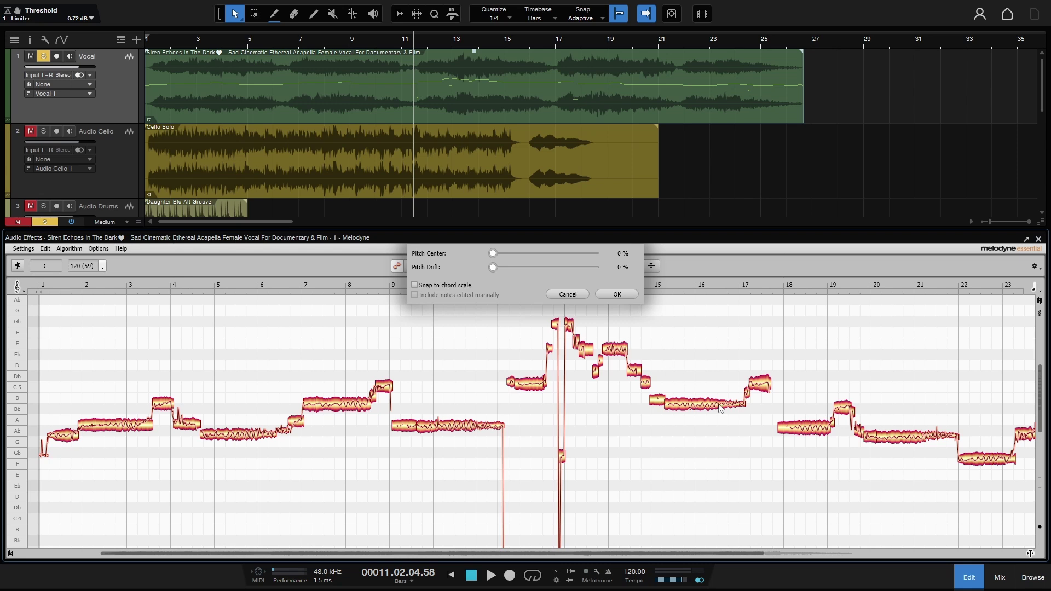
left_click(495, 253)
left_click_drag(495, 253, 614, 263)
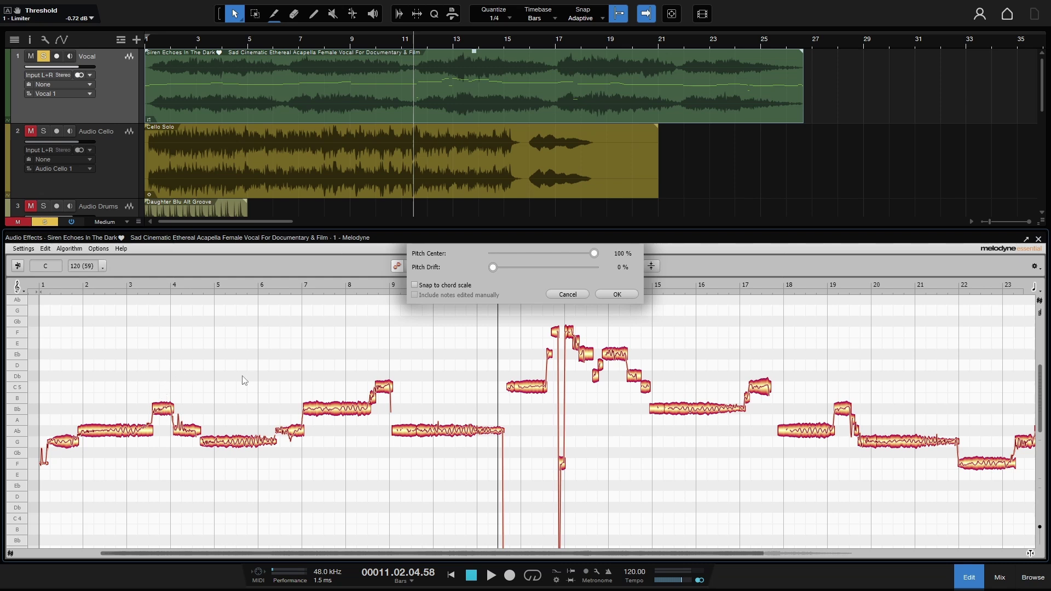
left_click(617, 294)
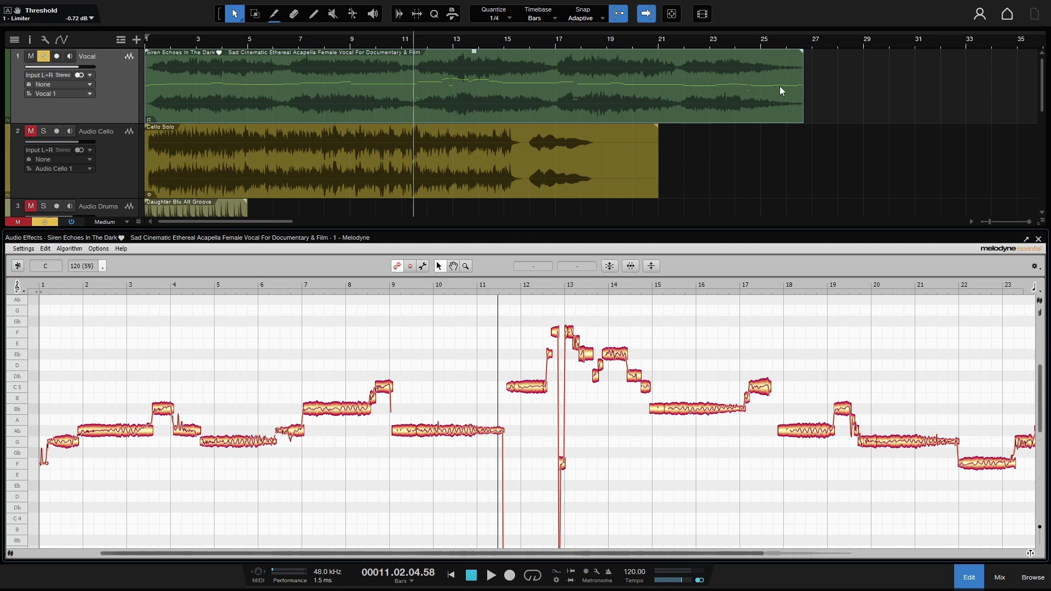
Convert the vocal event to a MIDI part on the MIDI Cello track, and check that track's Presence instrument.
left_click(968, 579)
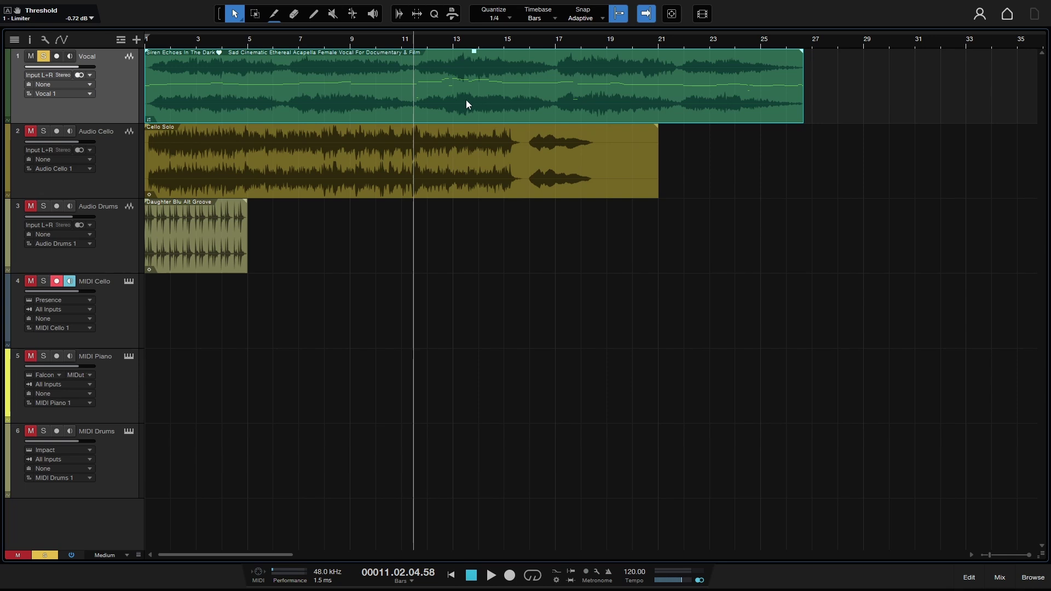
left_click_drag(466, 99, 496, 287)
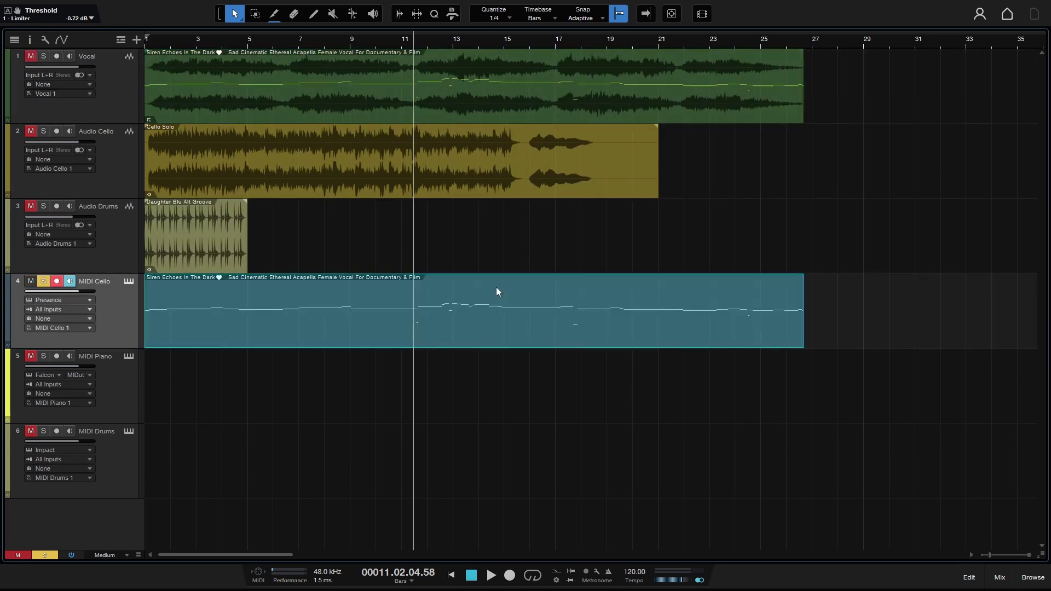
left_click(129, 280)
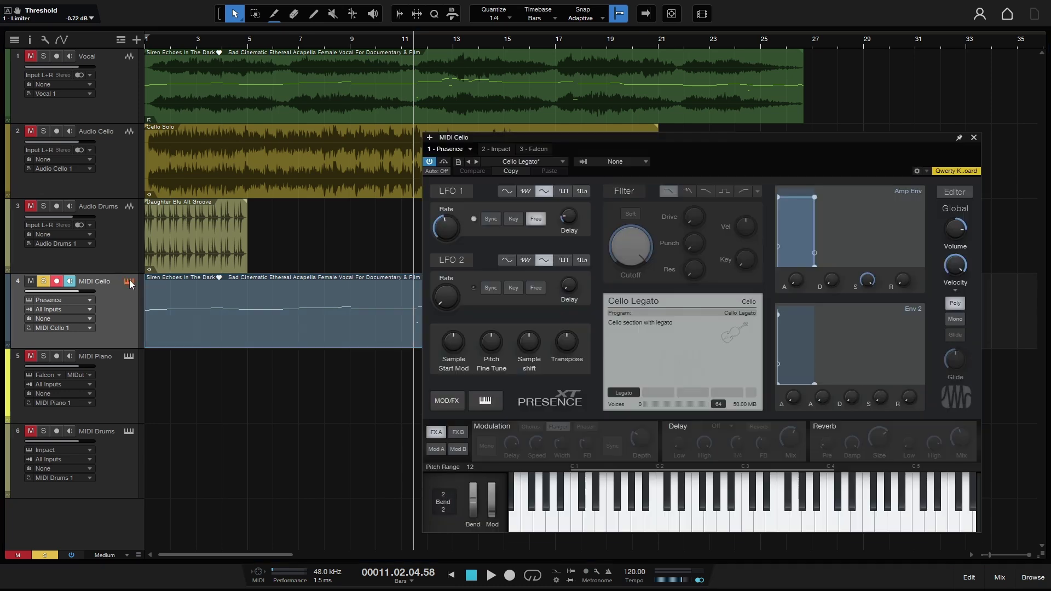
left_click(974, 137)
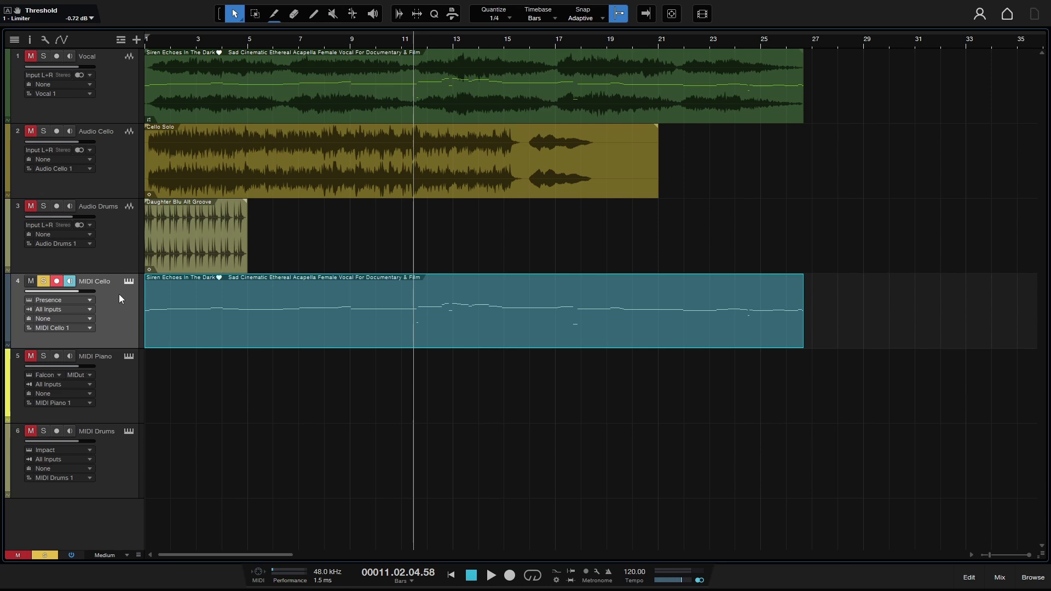
Listen to the MIDI Cello part from the song start, and return the playhead to bar 1.
key("Home")
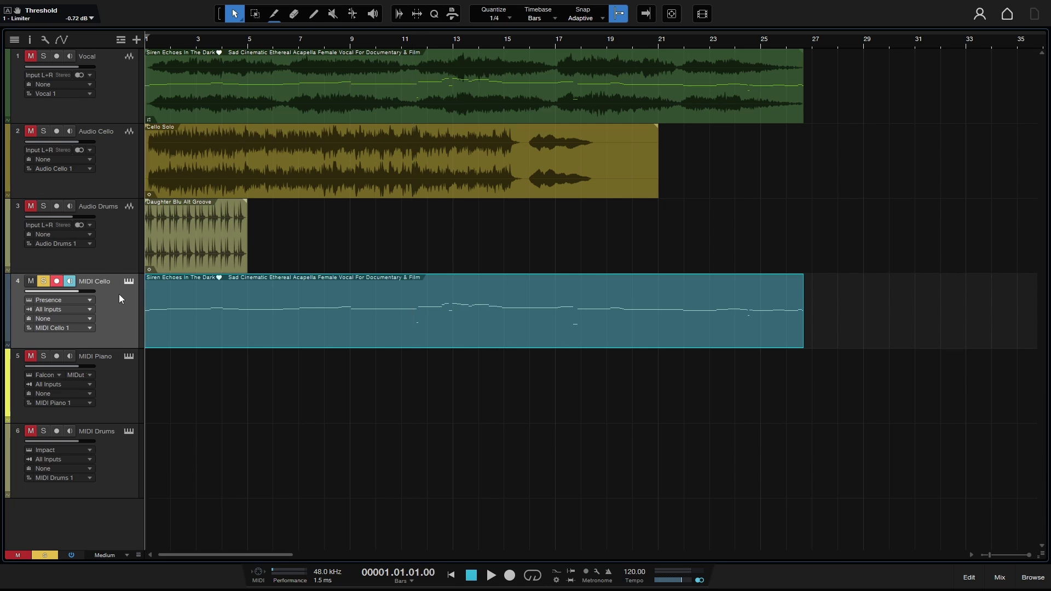
key("space")
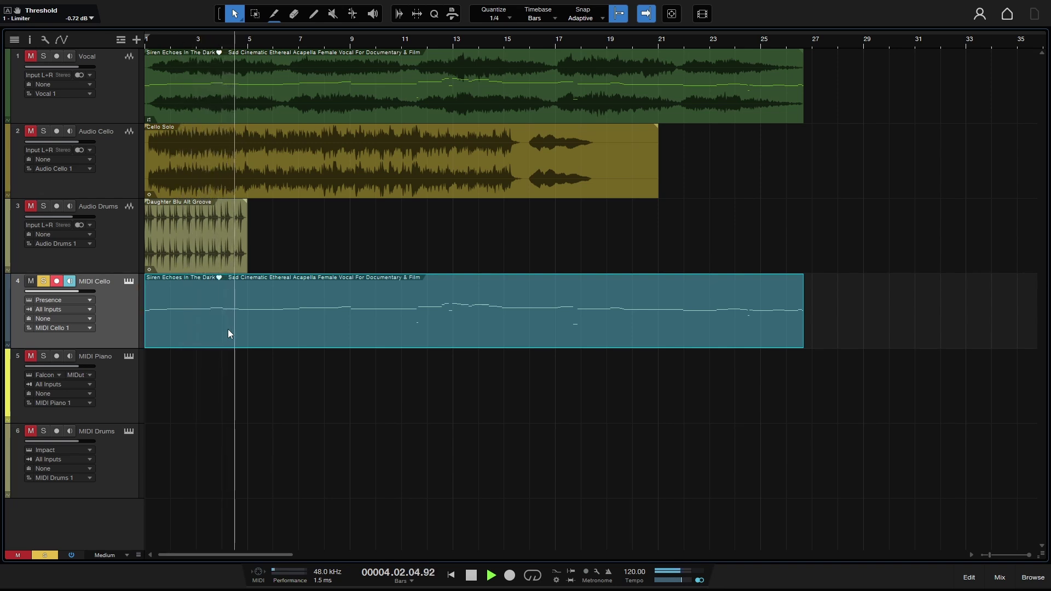
key("space")
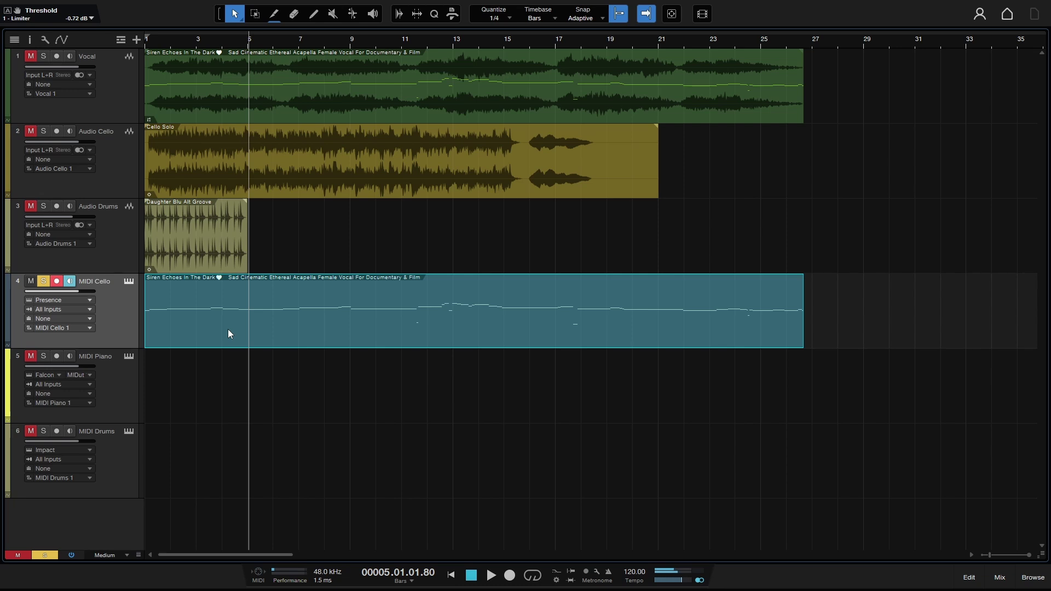
key("Home")
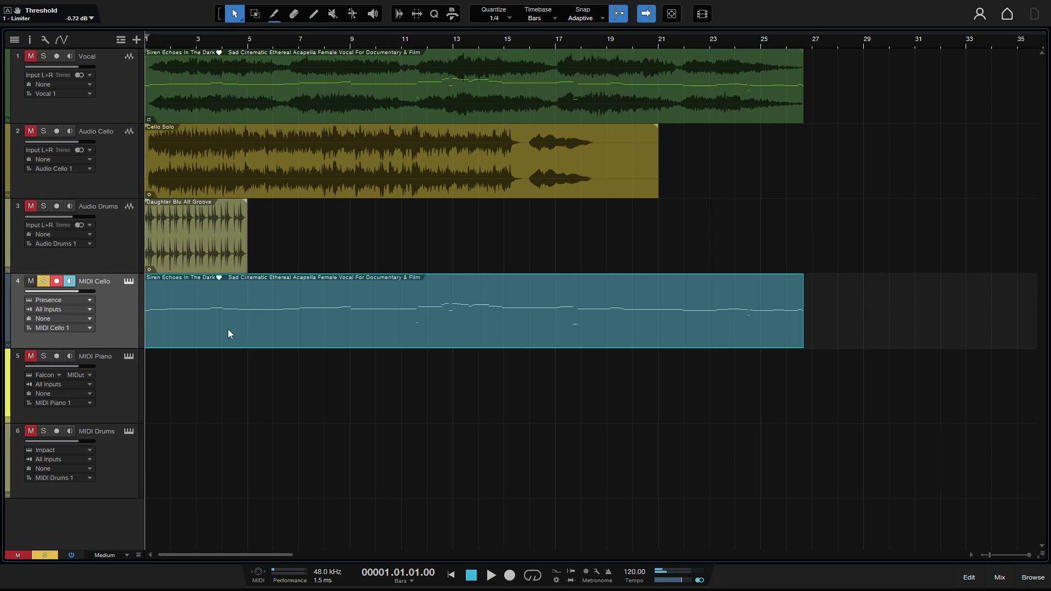
Transpose all notes of the MIDI Cello part down two octaves and close the note editor.
double_click(359, 327)
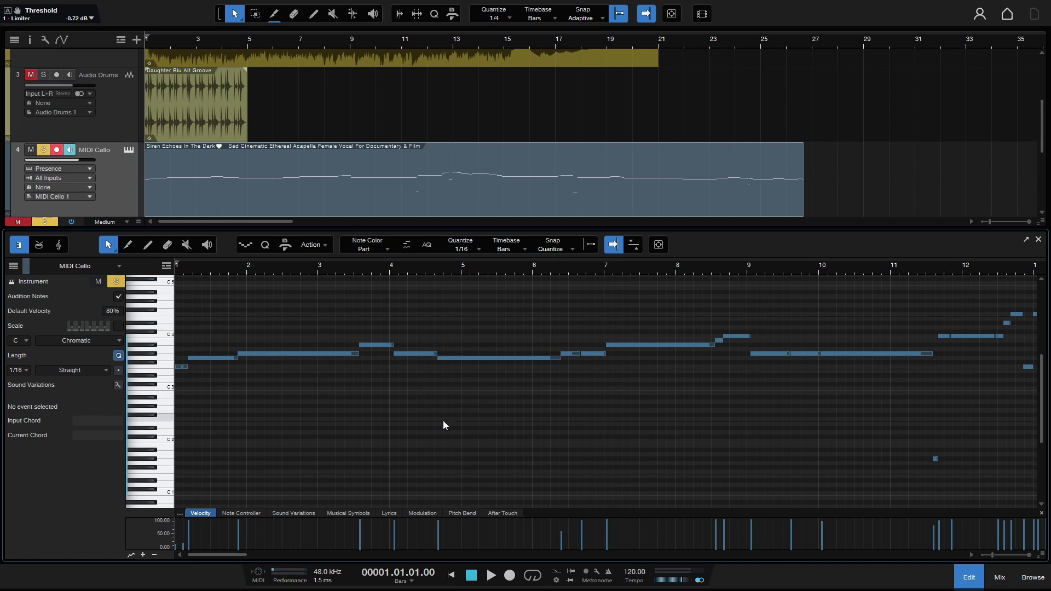
key("ctrl+a")
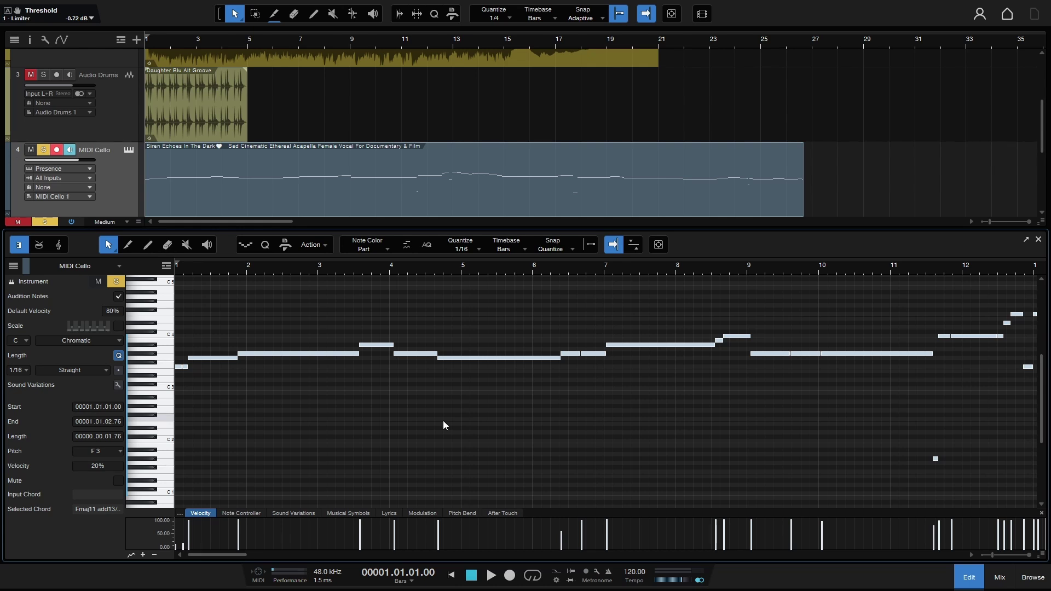
key("shift+Down")
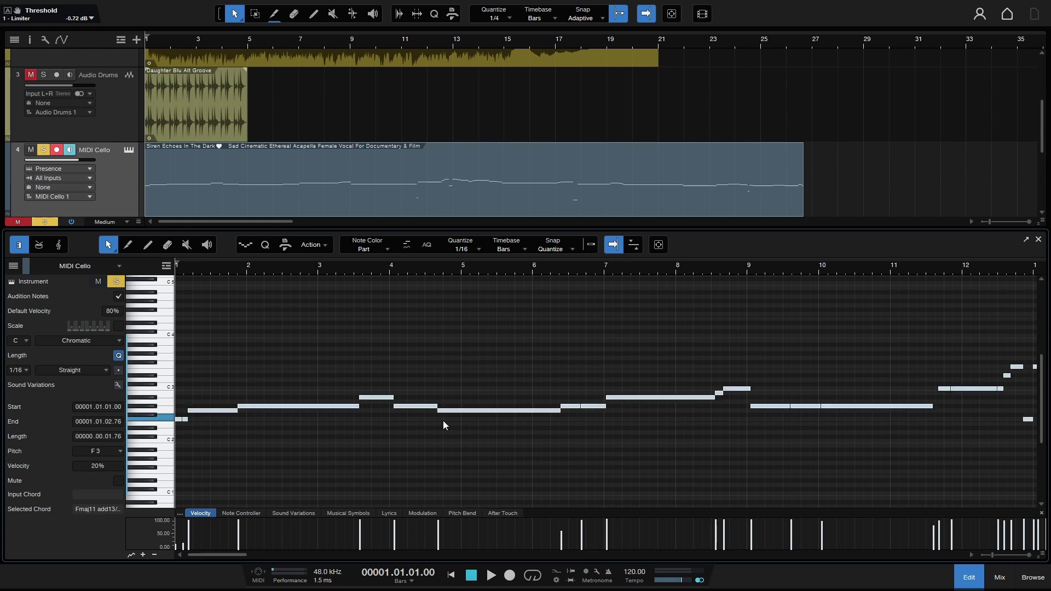
key("shift+Down")
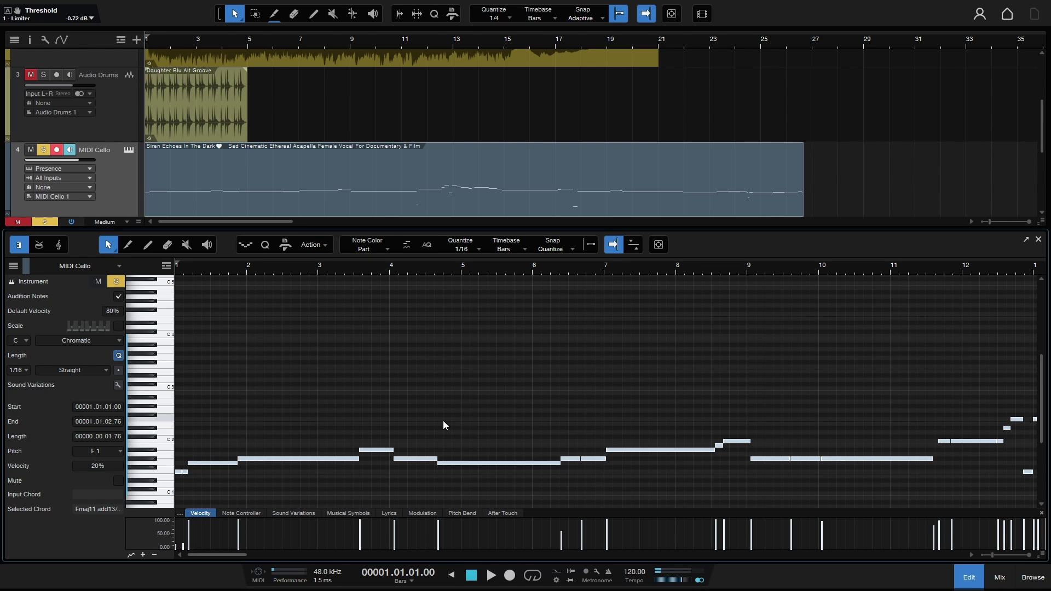
left_click(1039, 240)
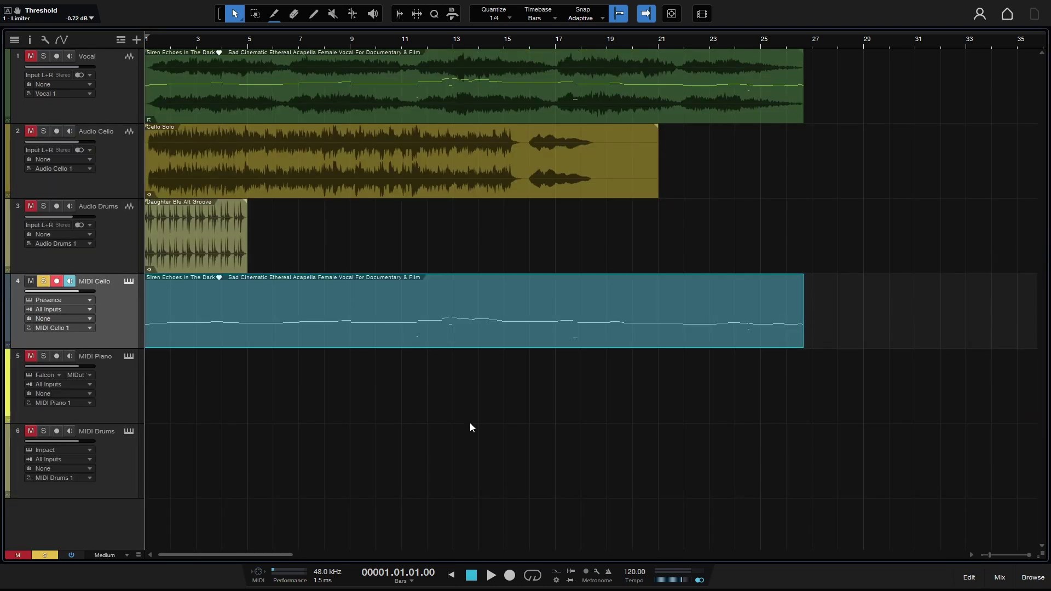
Play the cello part with the Vocal track also soloed, lowering the Vocal volume to -4.2 dB.
key("space")
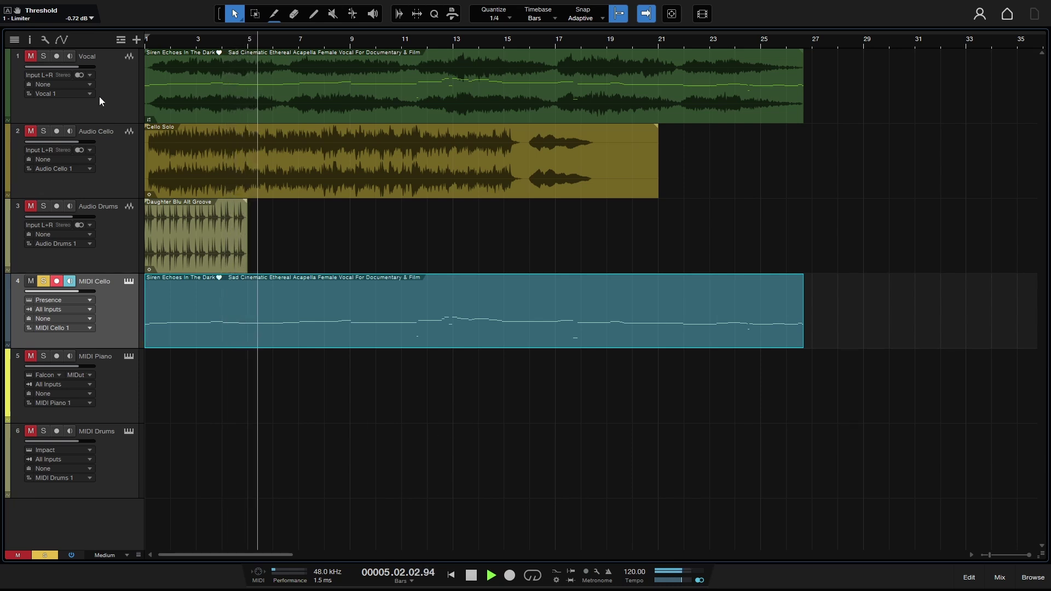
left_click(44, 56)
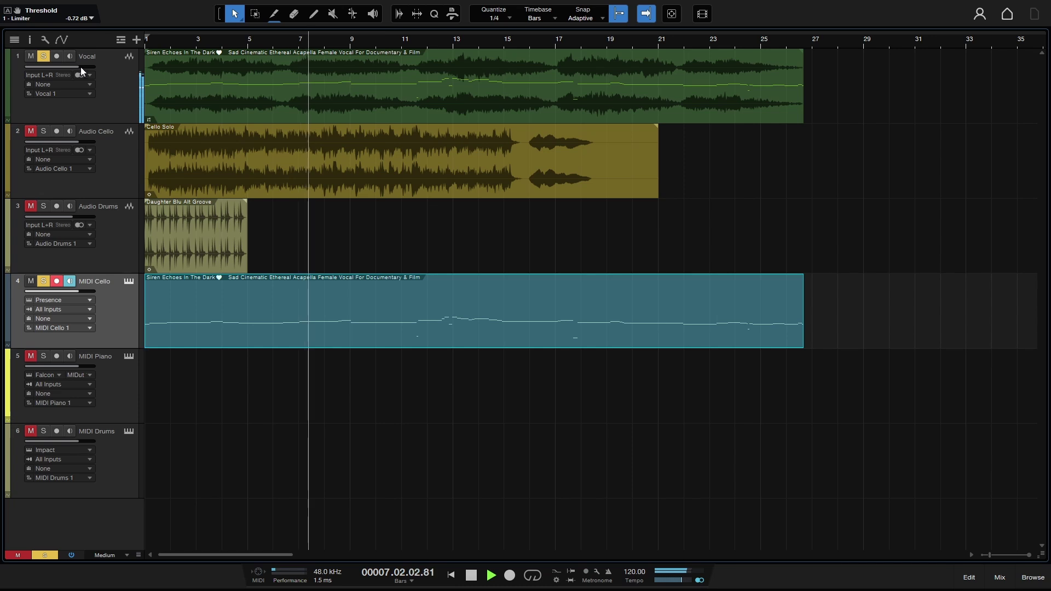
left_click_drag(81, 67, 71, 67)
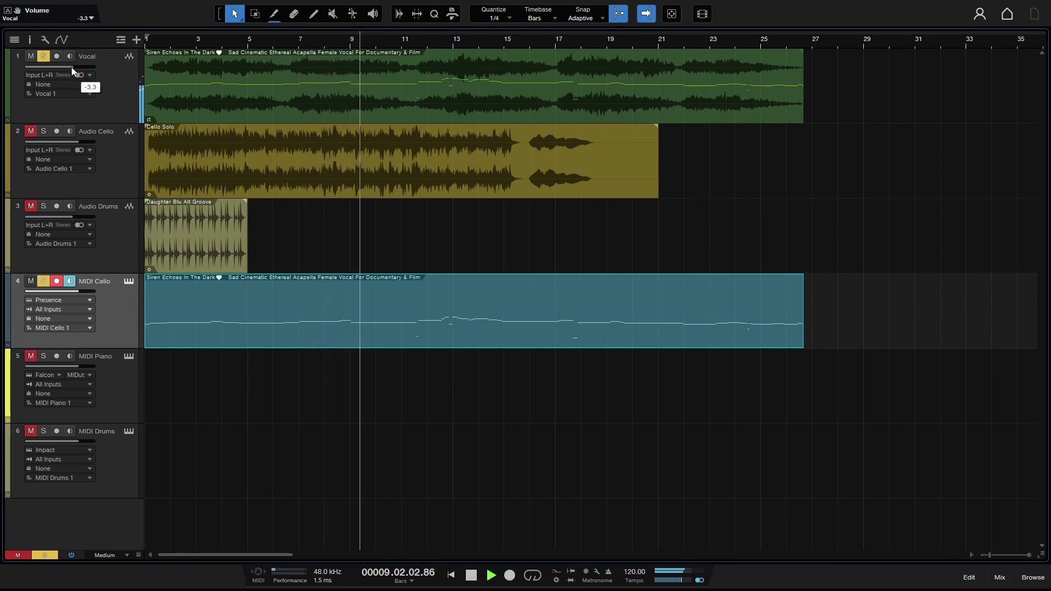
left_click_drag(71, 67, 70, 67)
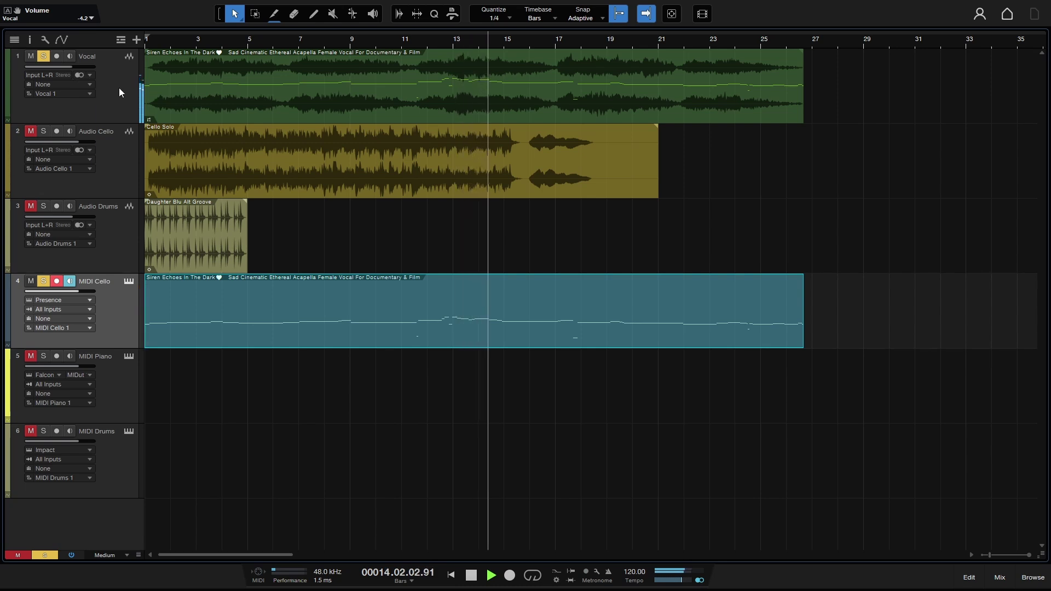
key("space")
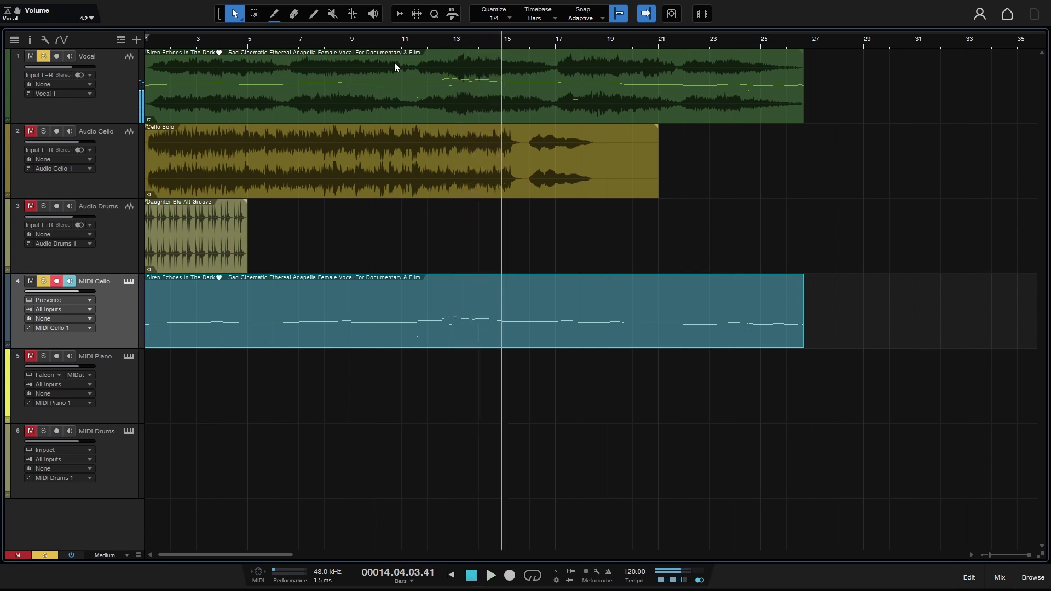
Open the MIDI Cello part in the note editor at bar 13 and audition the notes around that position.
left_click(426, 40)
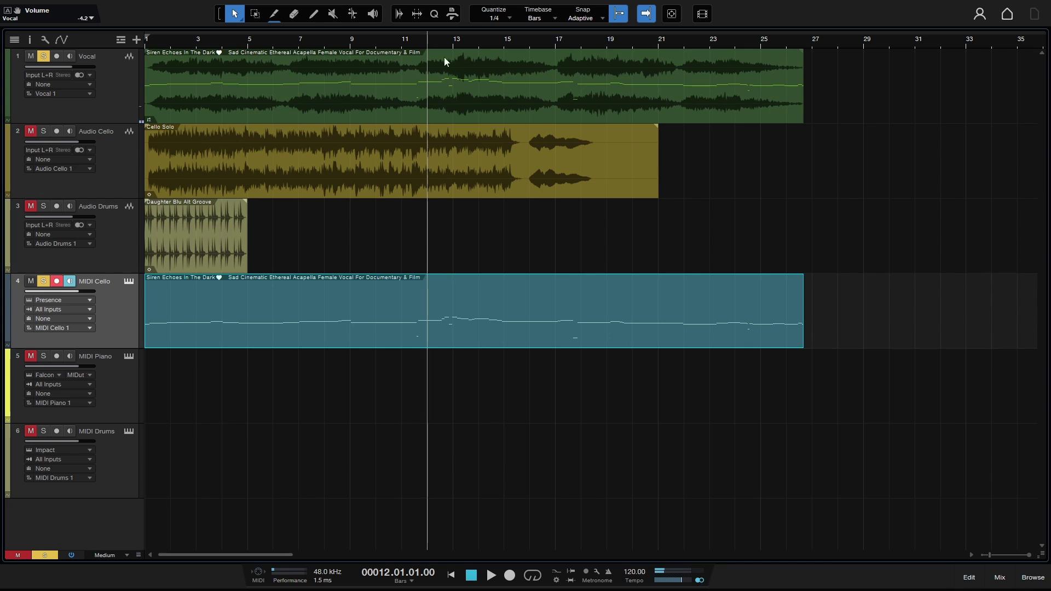
left_click(453, 40)
double_click(485, 291)
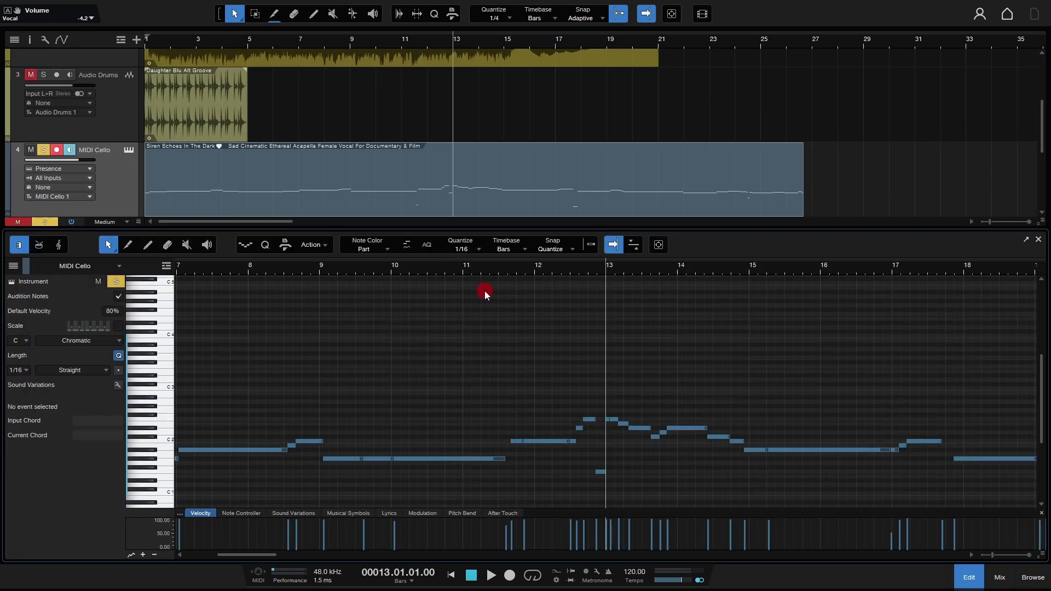
left_click(588, 418)
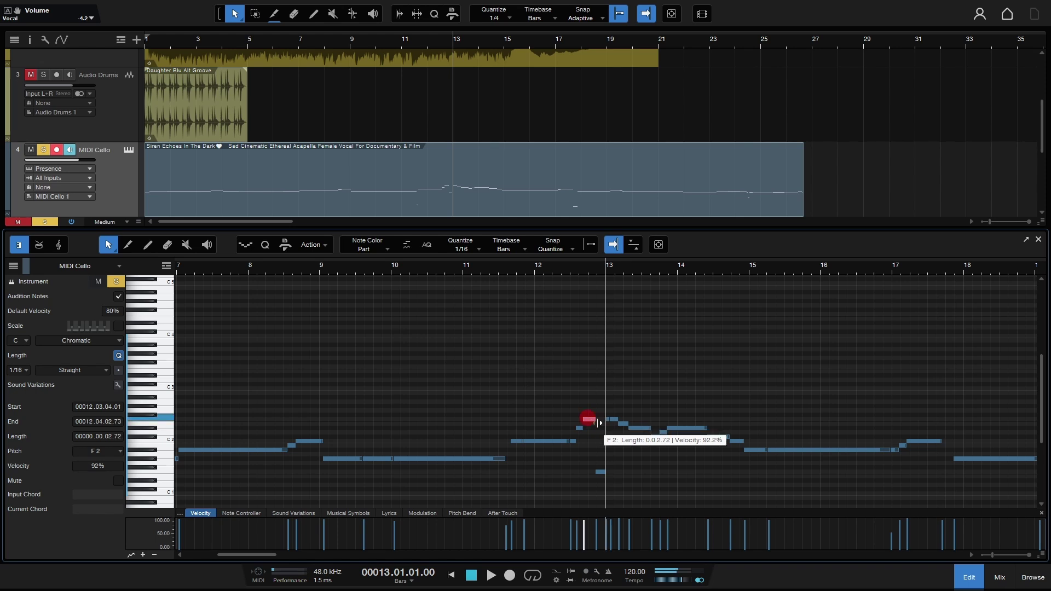
left_click(613, 418)
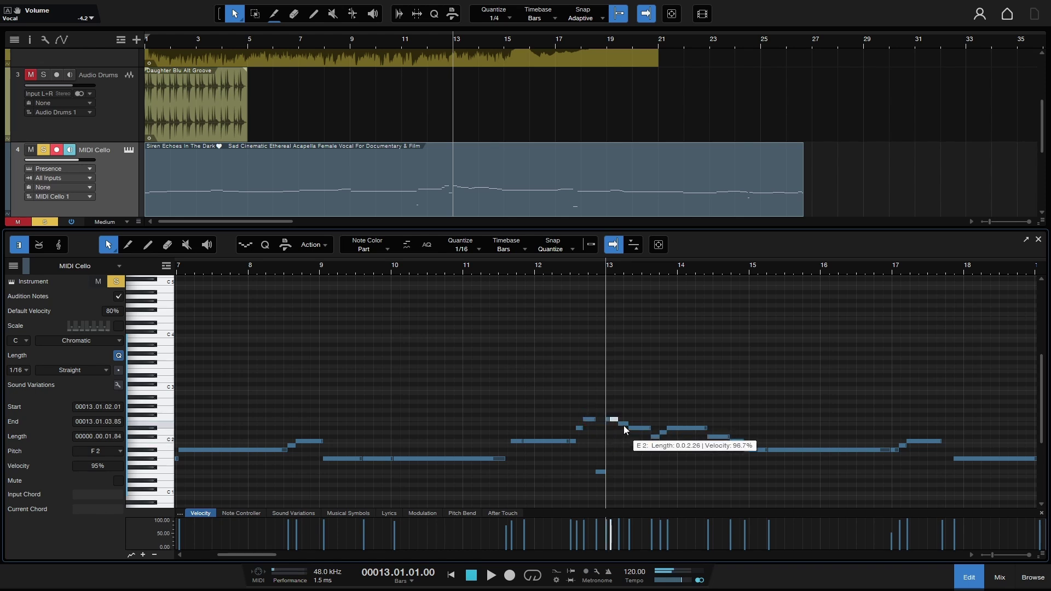
left_click(624, 426)
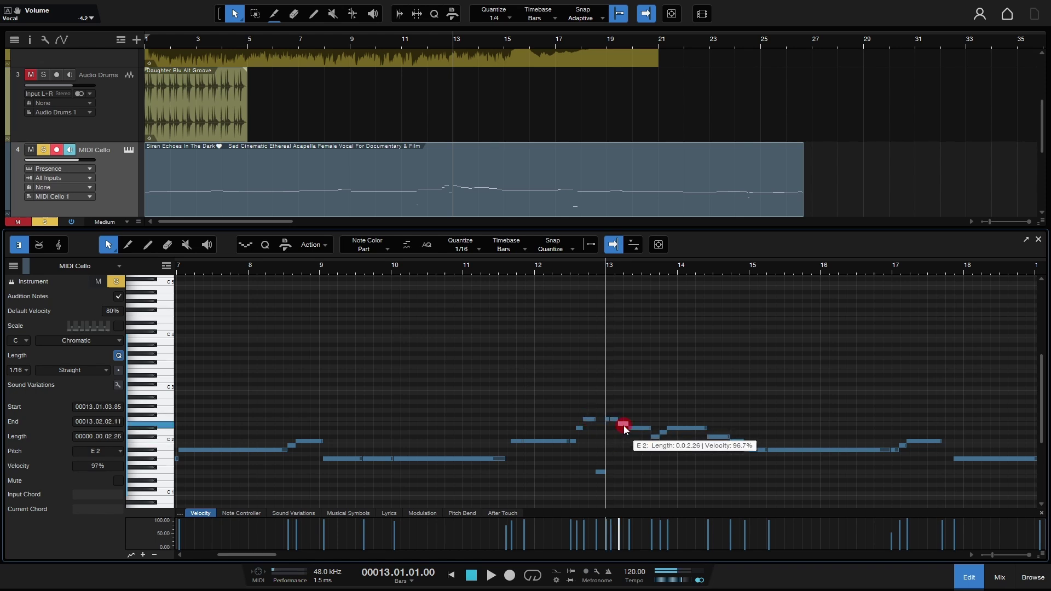
left_click(635, 465)
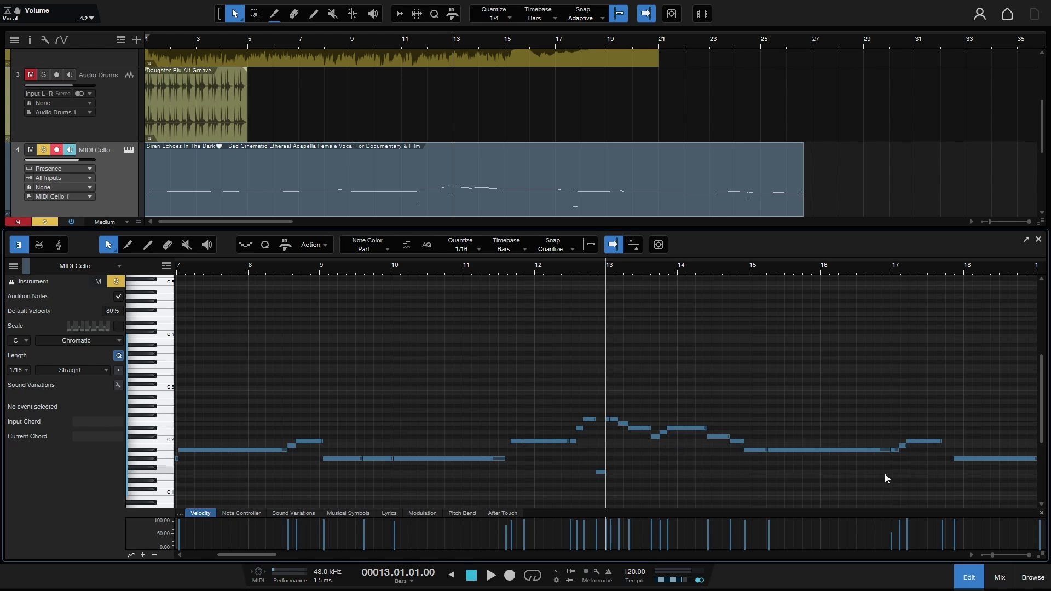
Close the note editor and listen to the Audio Cello track from the song start.
left_click(1038, 241)
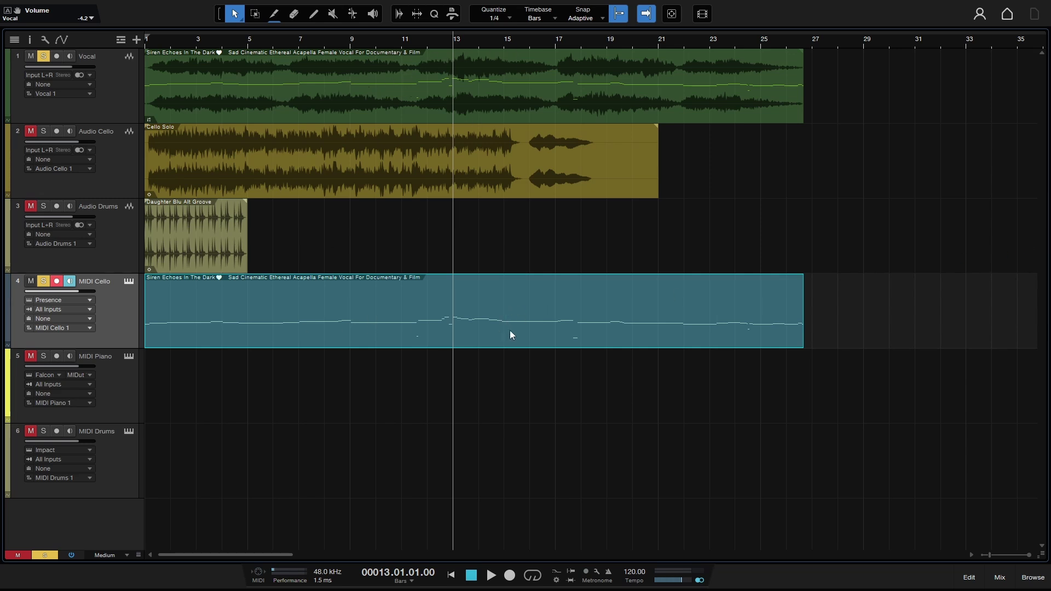
left_click(111, 159)
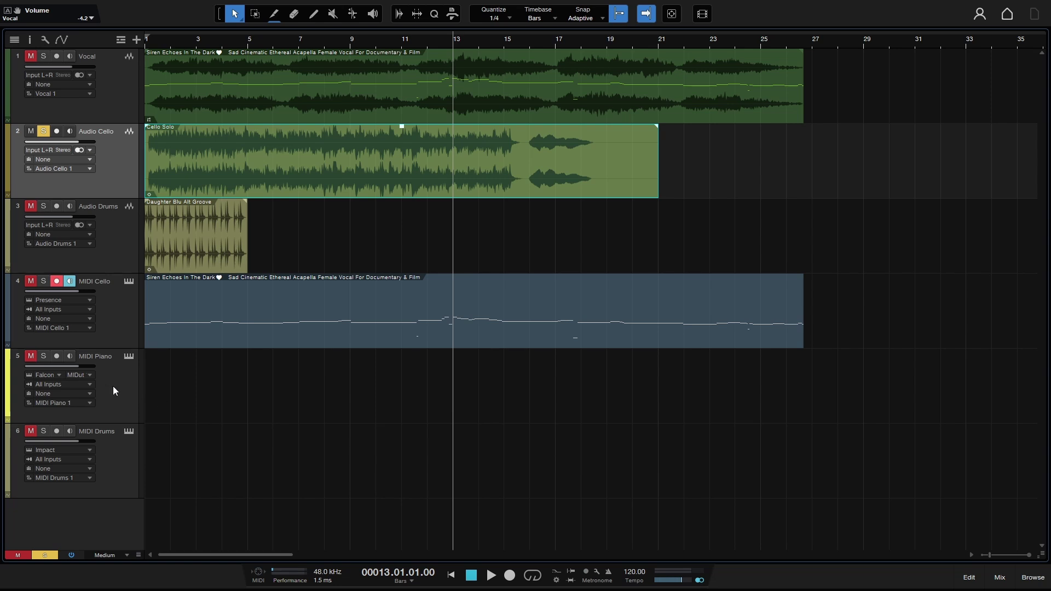
key("Home")
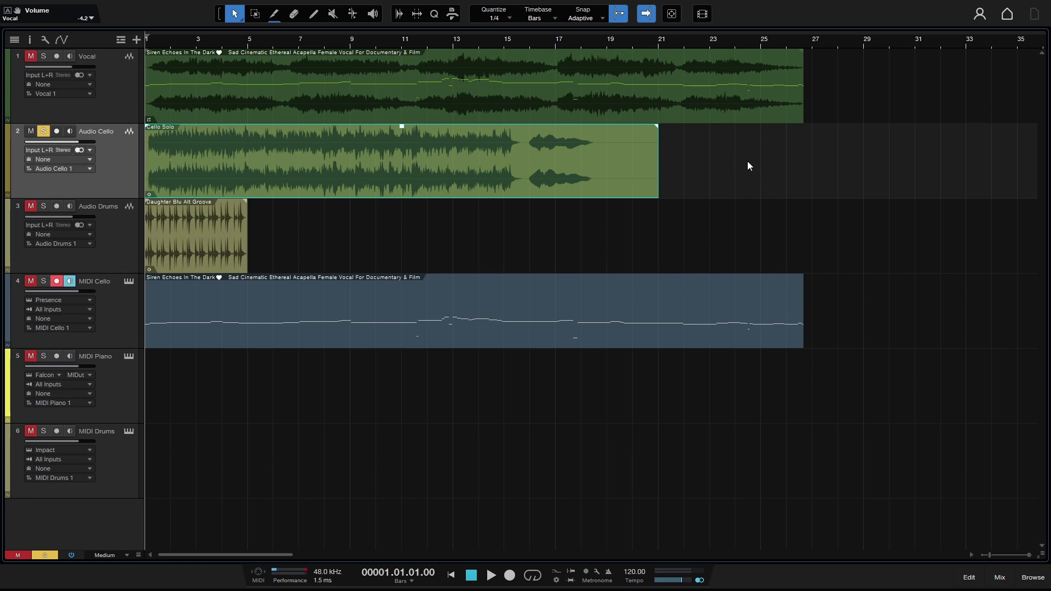
key("space")
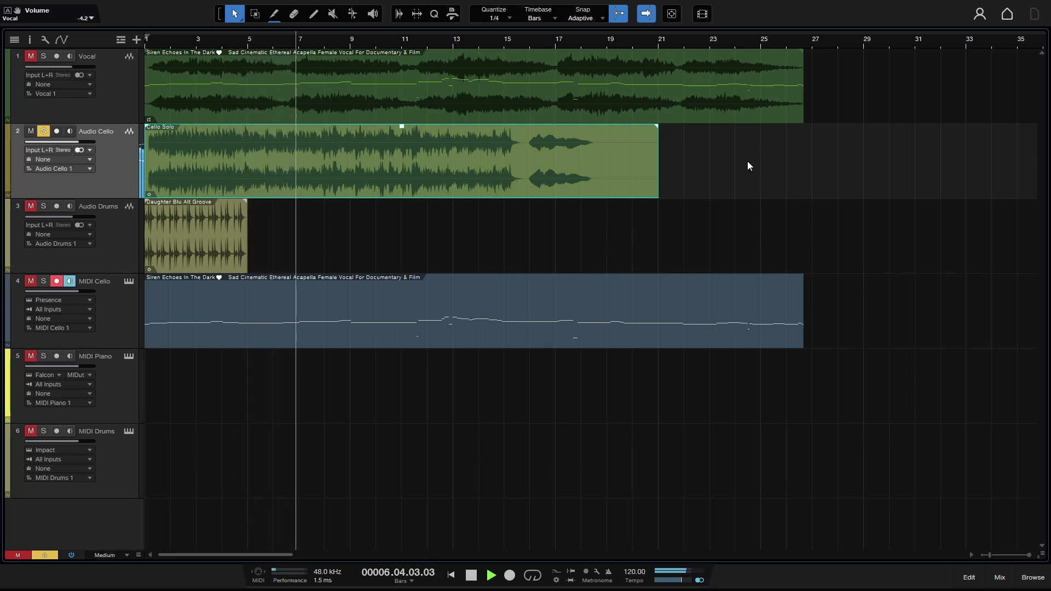
key("space")
left_click(741, 173)
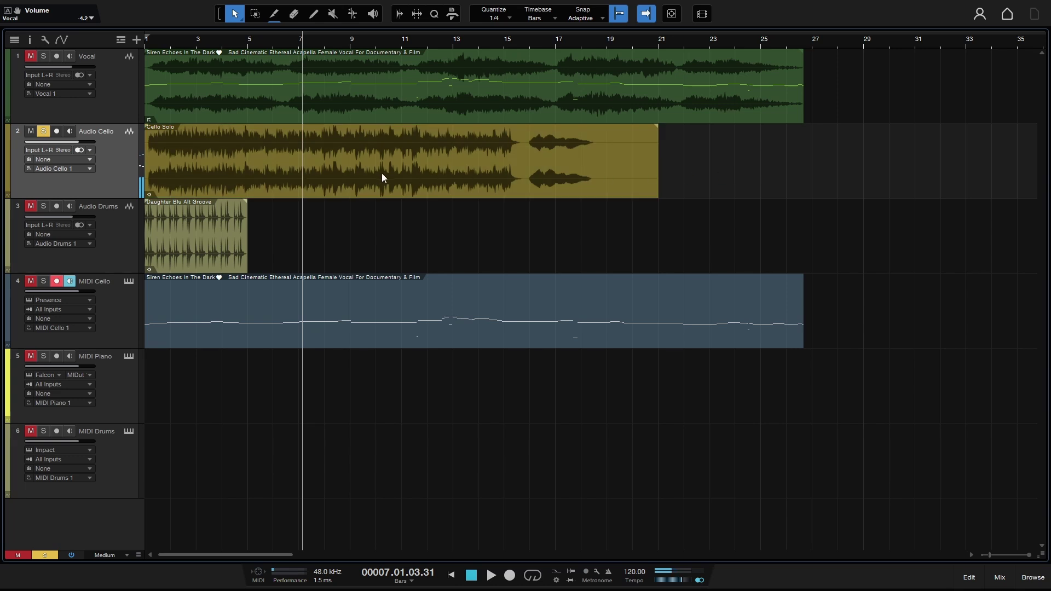
Open the Cello Solo clip in Melodyne and redetect it with the Polyphonic Sustain algorithm.
left_click(341, 180)
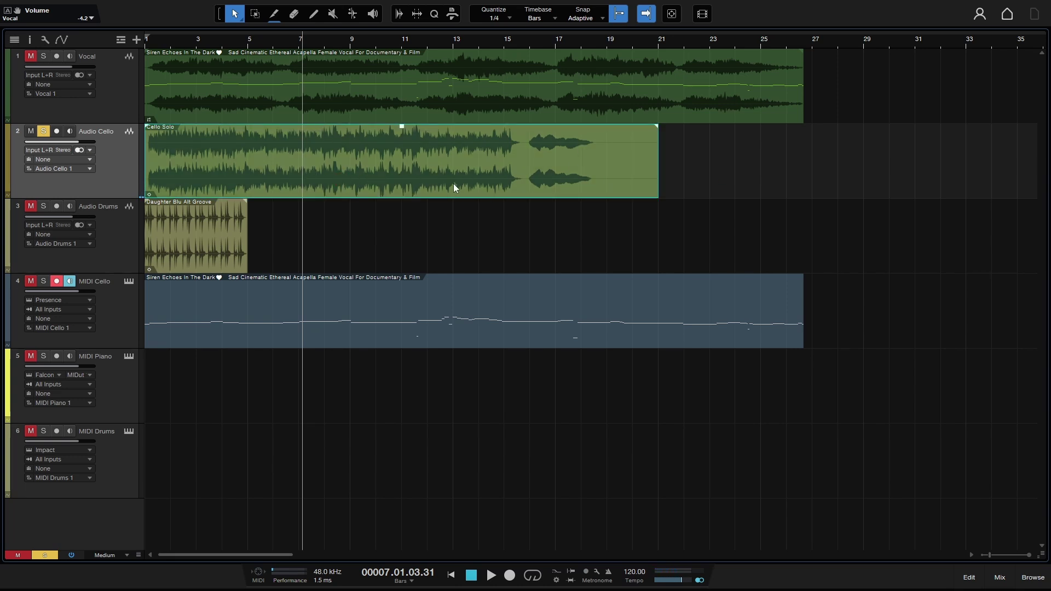
key("ctrl")
key("ctrl+m")
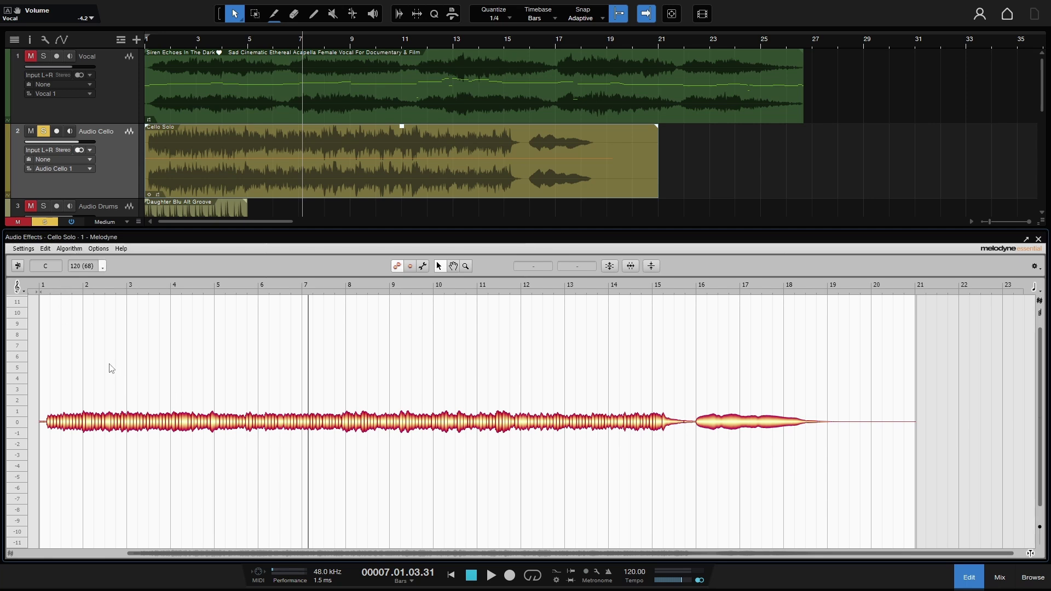
left_click(72, 250)
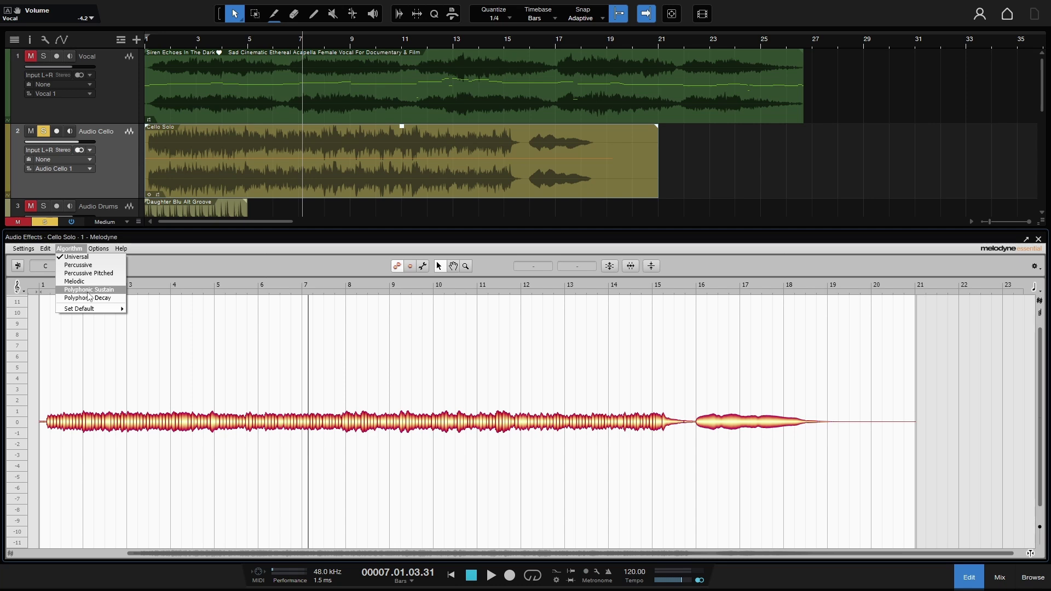
left_click(88, 290)
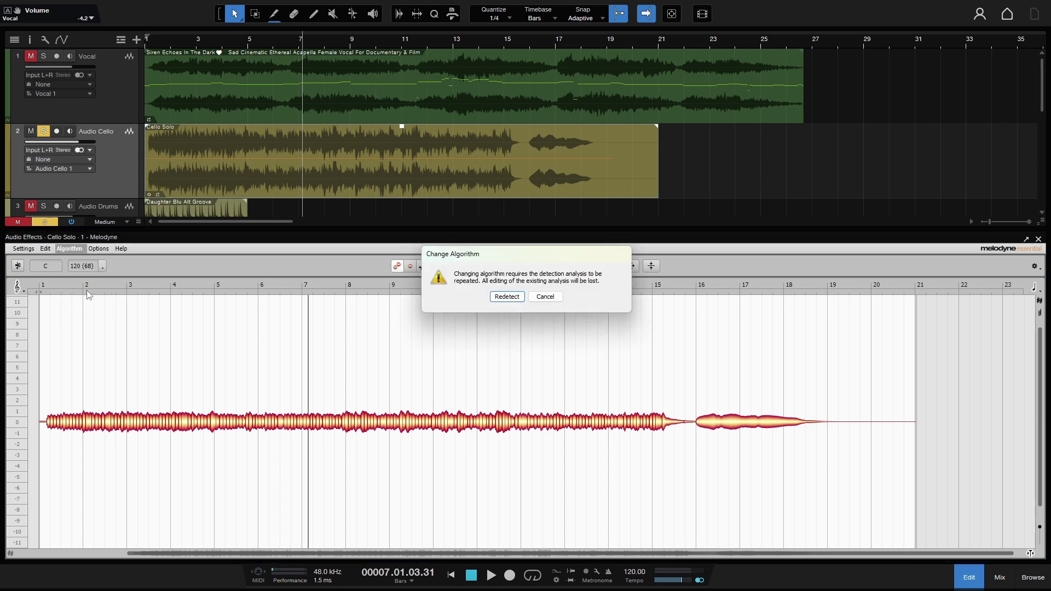
left_click(502, 299)
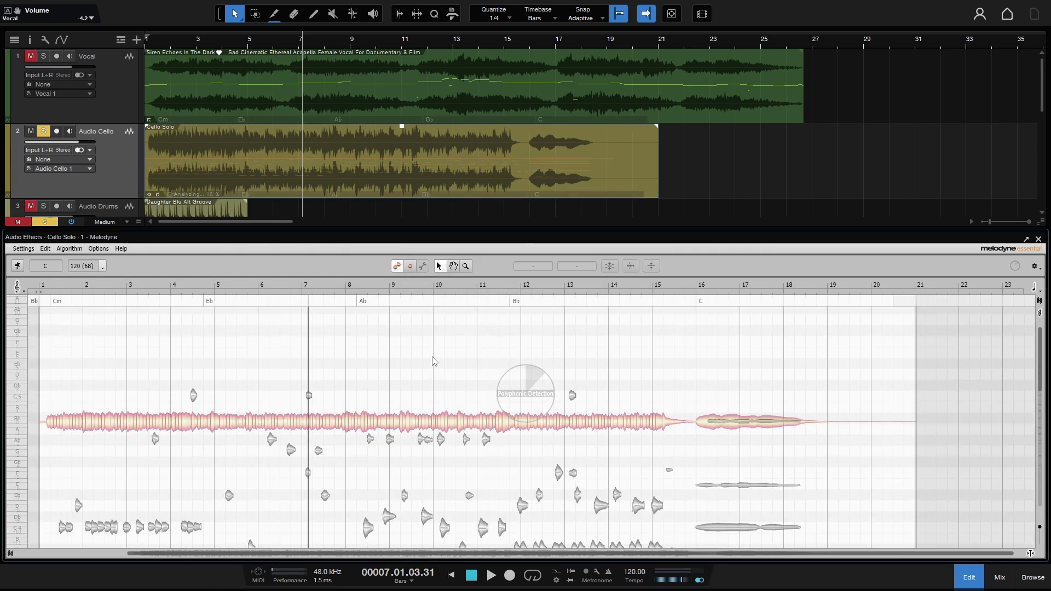
Examine the detected Cello Solo notes across the pitch range and close the Melodyne editor.
scroll(430, 399, "down", 4)
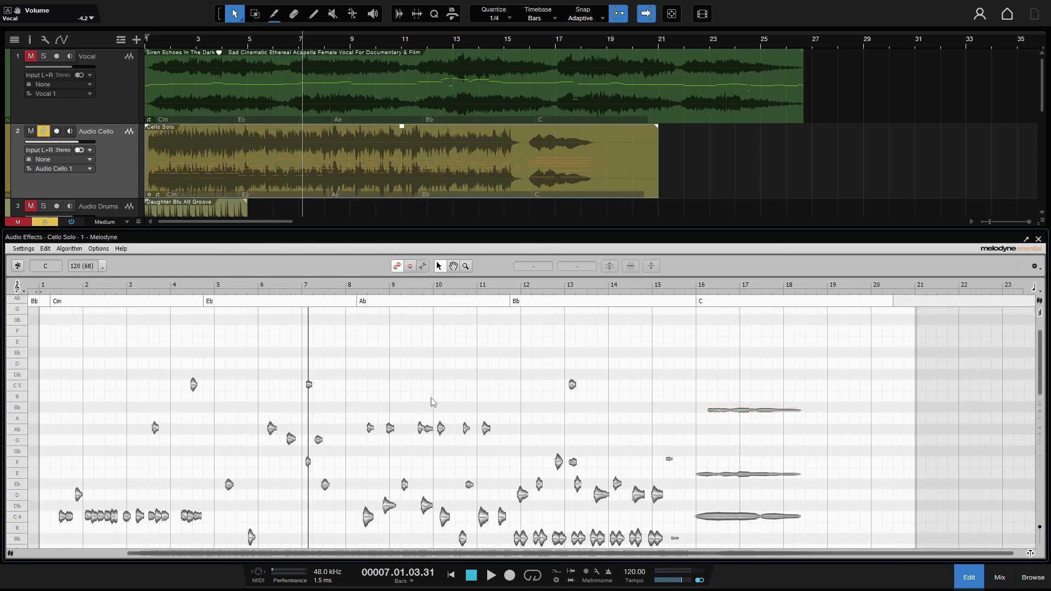
scroll(432, 414, "down", 7)
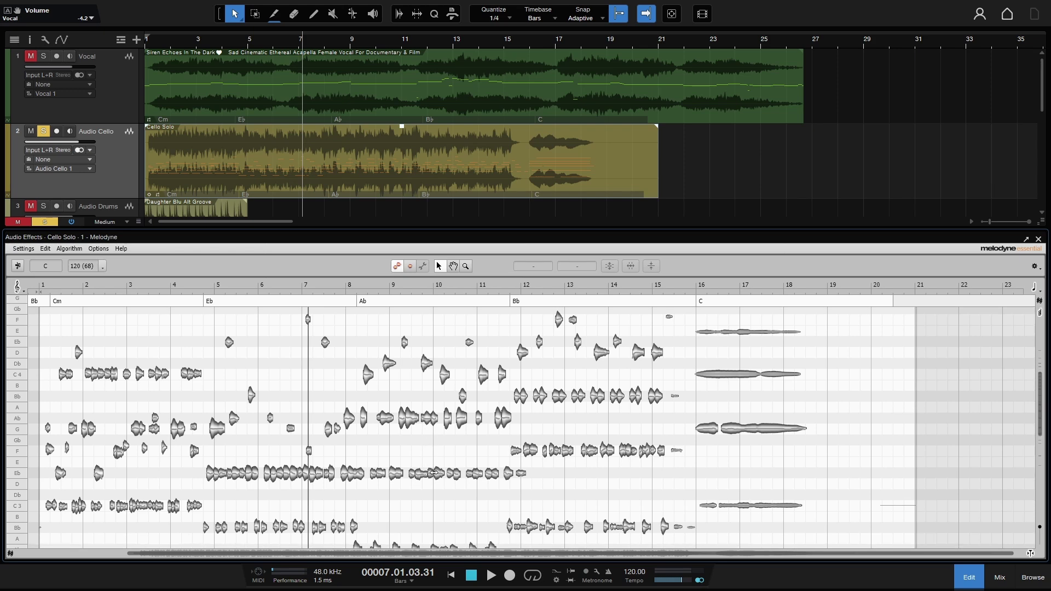
scroll(371, 421, "up", 10)
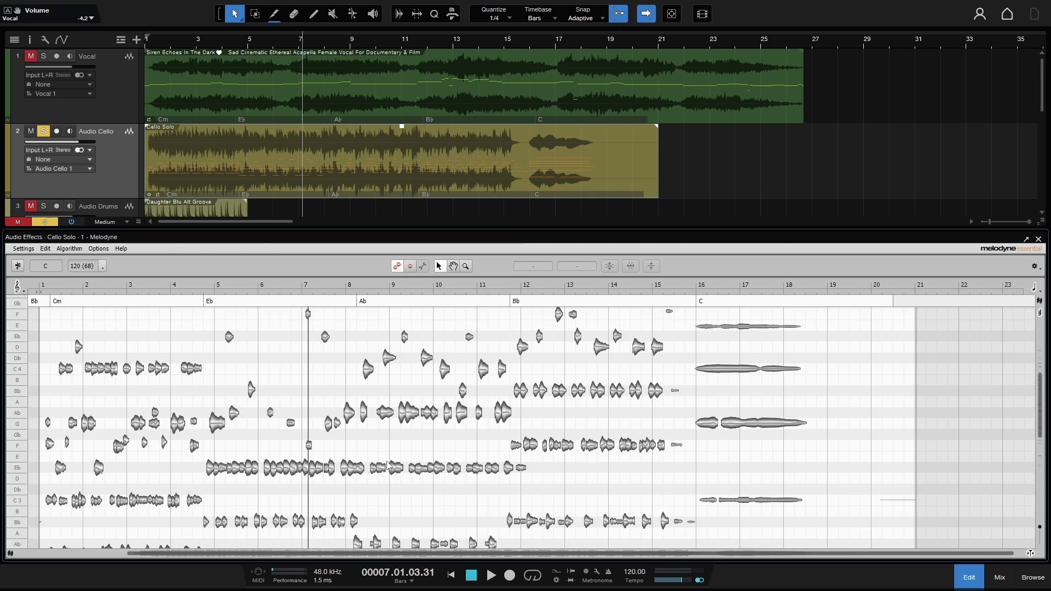
scroll(390, 468, "up", 1)
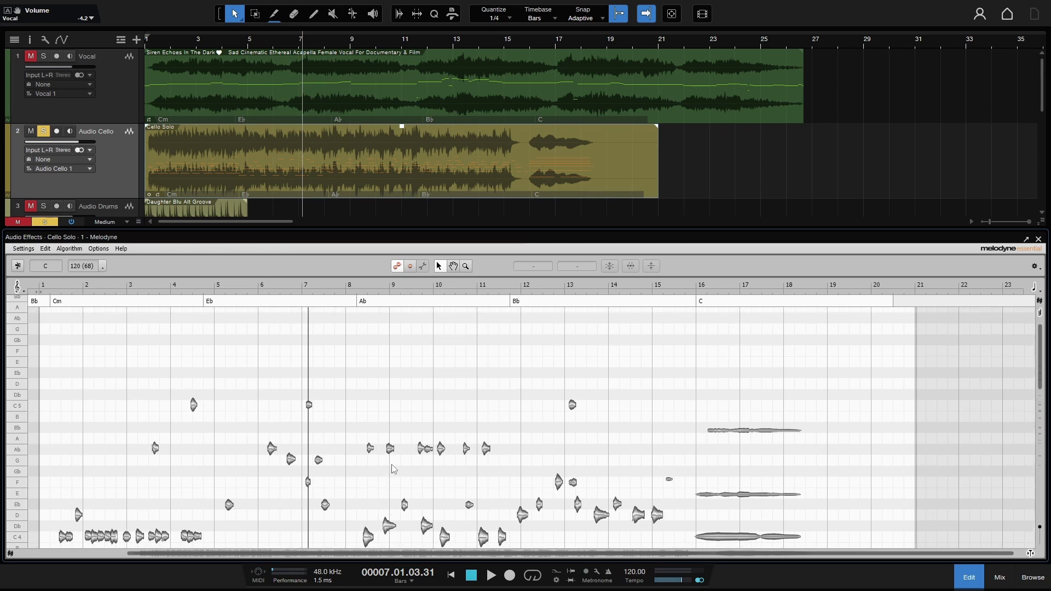
left_click(1039, 239)
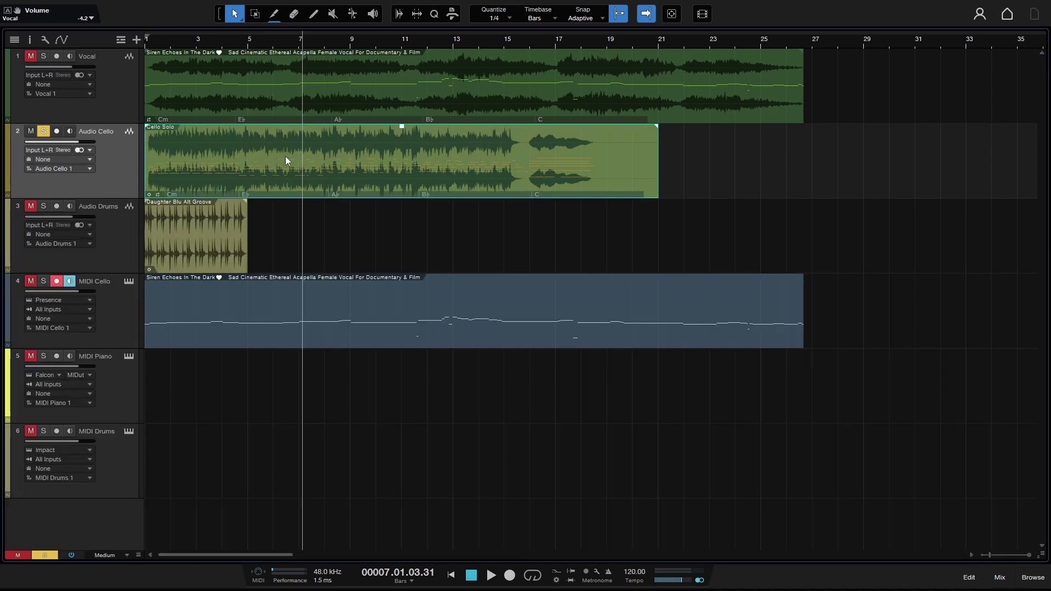
View the Falcon piano instrument loaded on the MIDI Piano track and close its window.
left_click(119, 387)
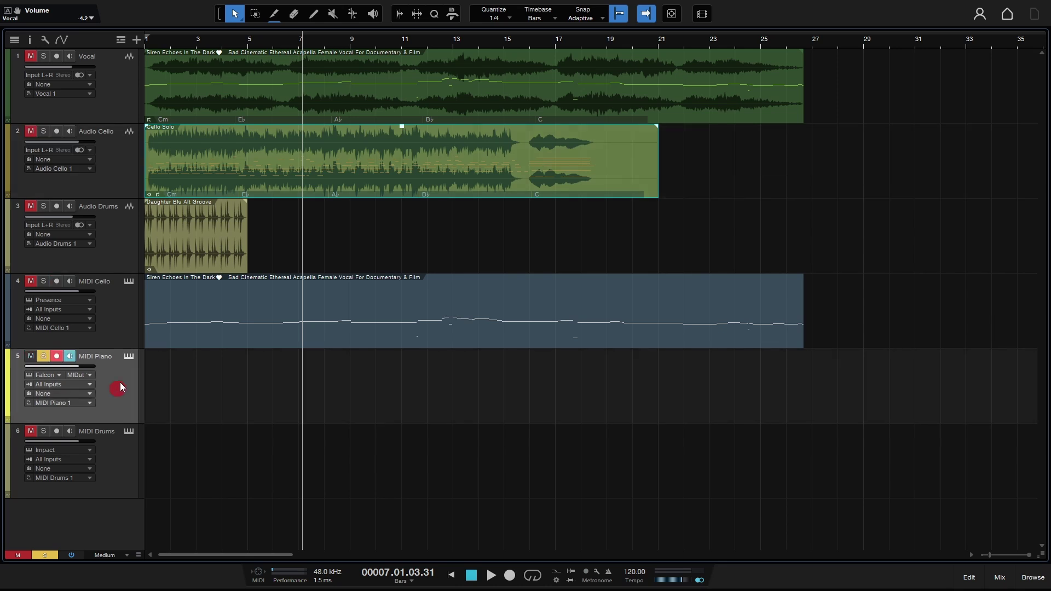
left_click(129, 357)
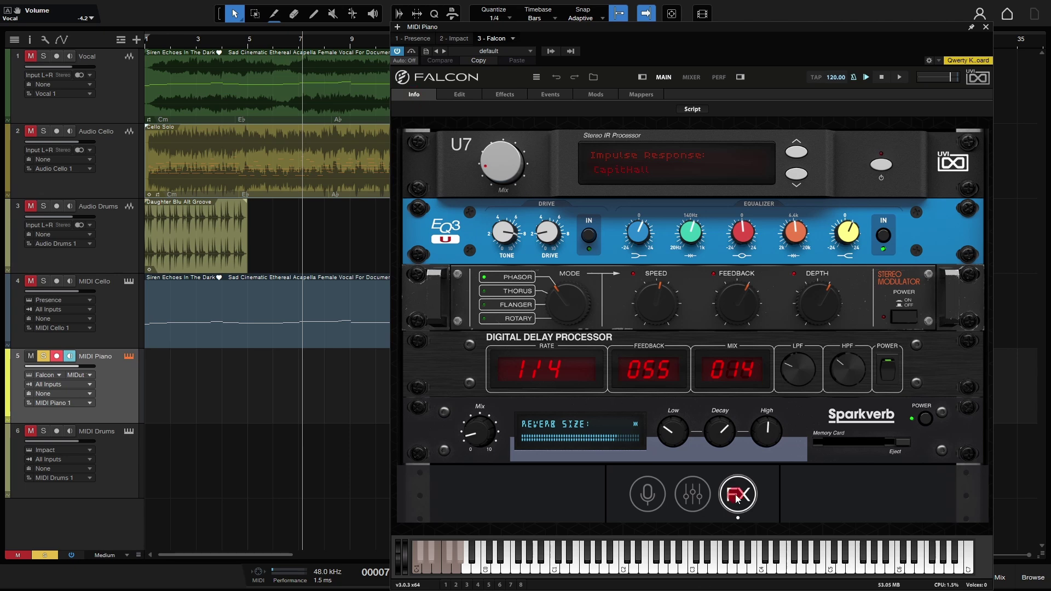
left_click(648, 494)
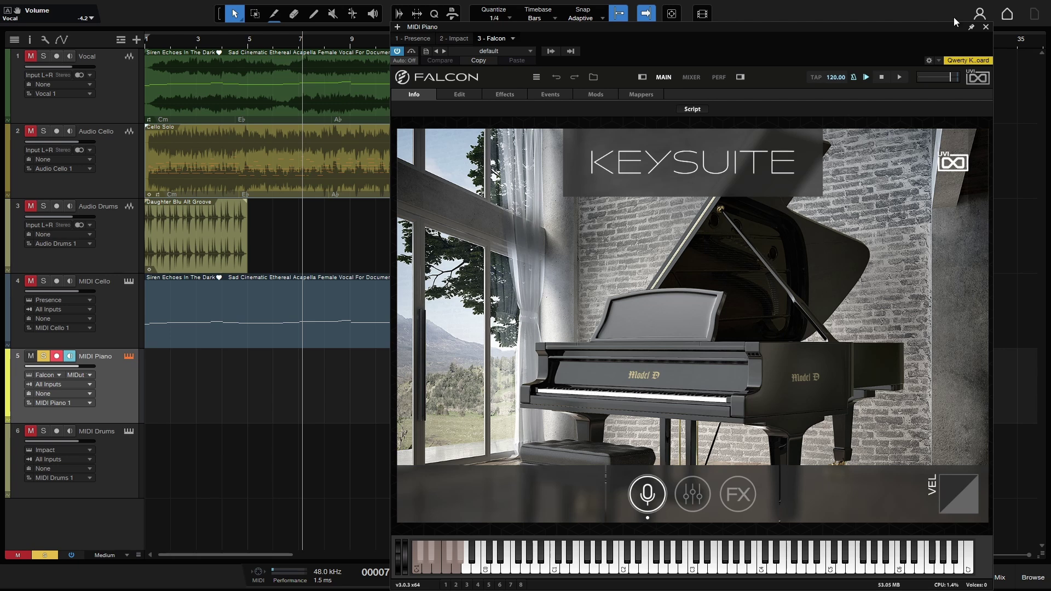
left_click(986, 27)
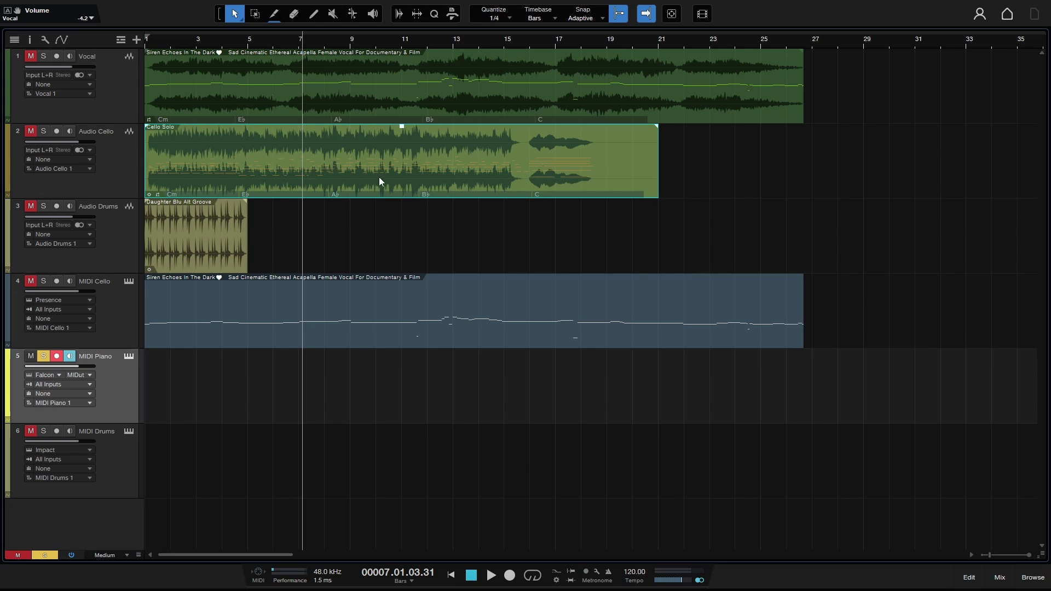
Audition the Cello Solo notes from bar 1 as a MIDI part on the MIDI Piano track, and delete that part.
left_click_drag(377, 176, 381, 408)
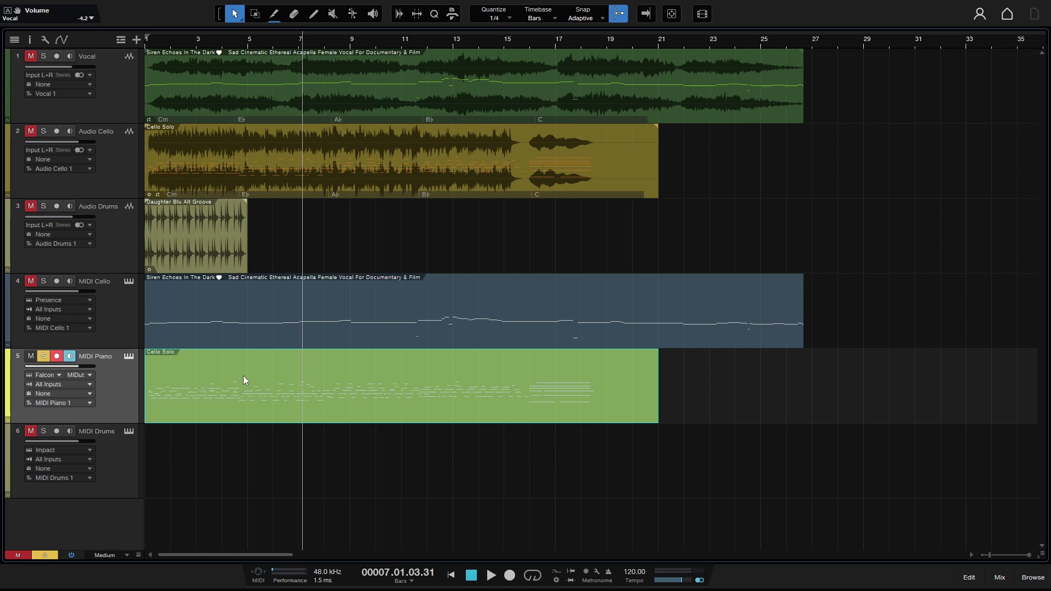
key("Home")
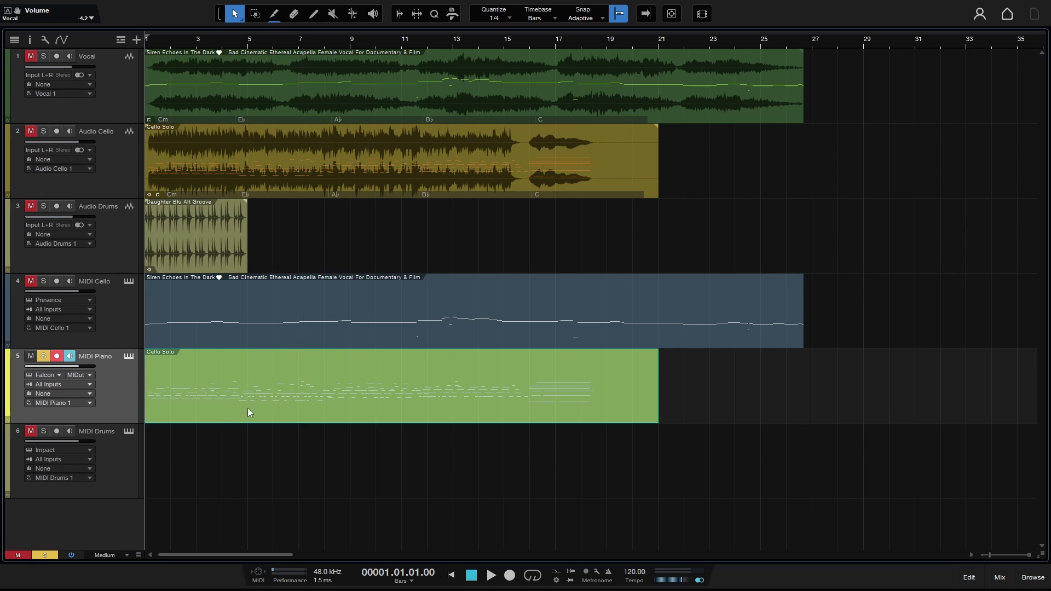
key("f")
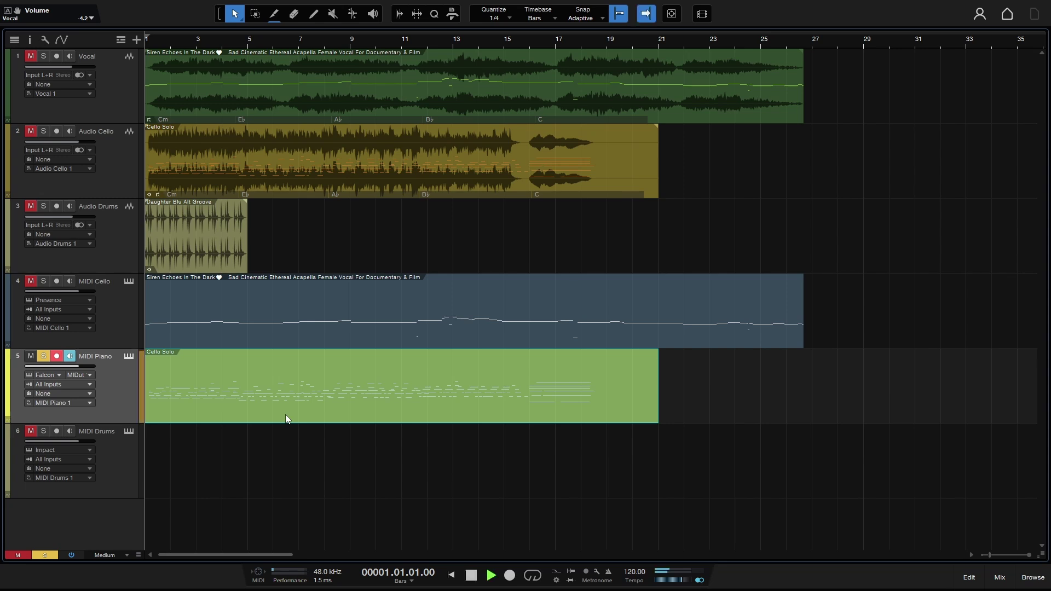
key("space")
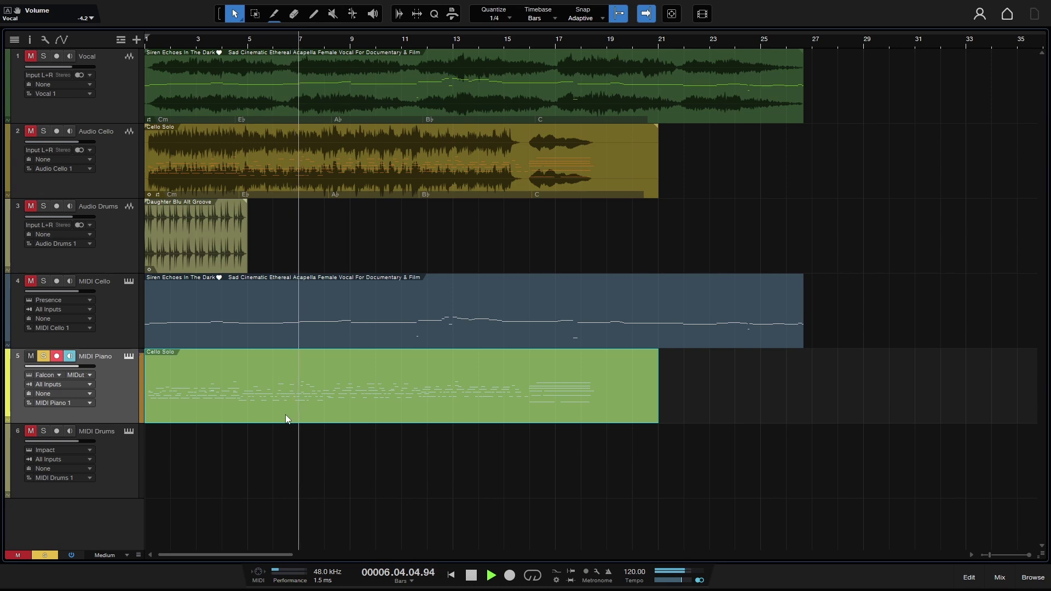
key("space")
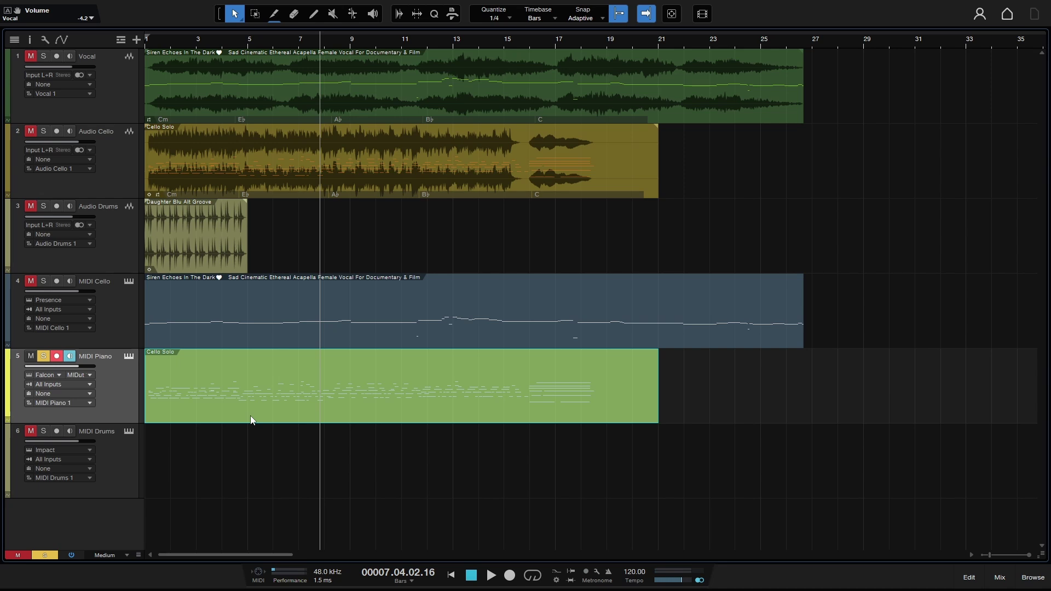
key("Delete")
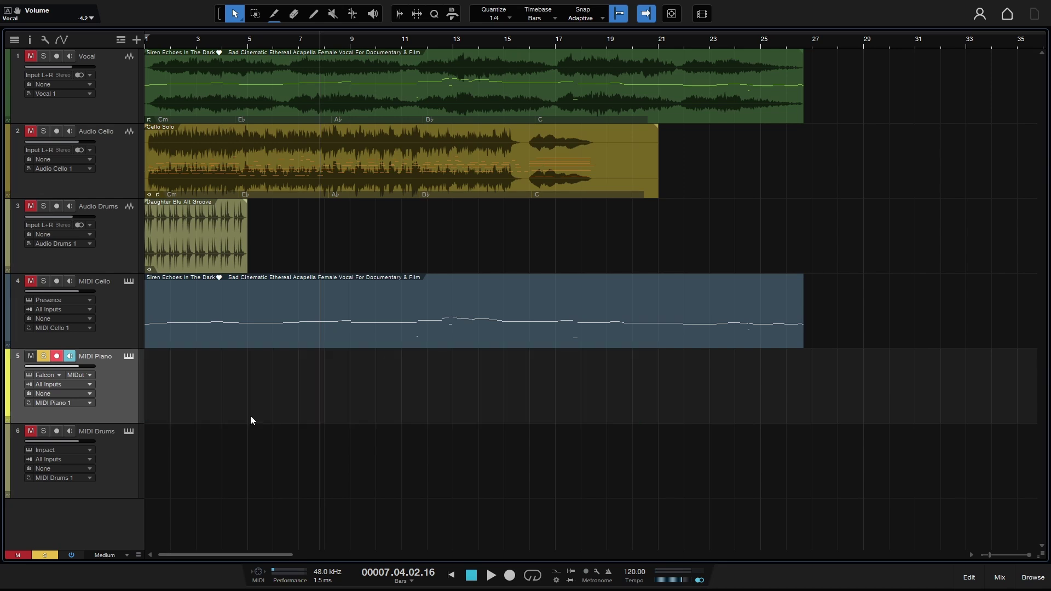
Redetect the Cello Solo clip in Melodyne with the Polyphonic Decay algorithm and close the editor.
left_click(301, 164)
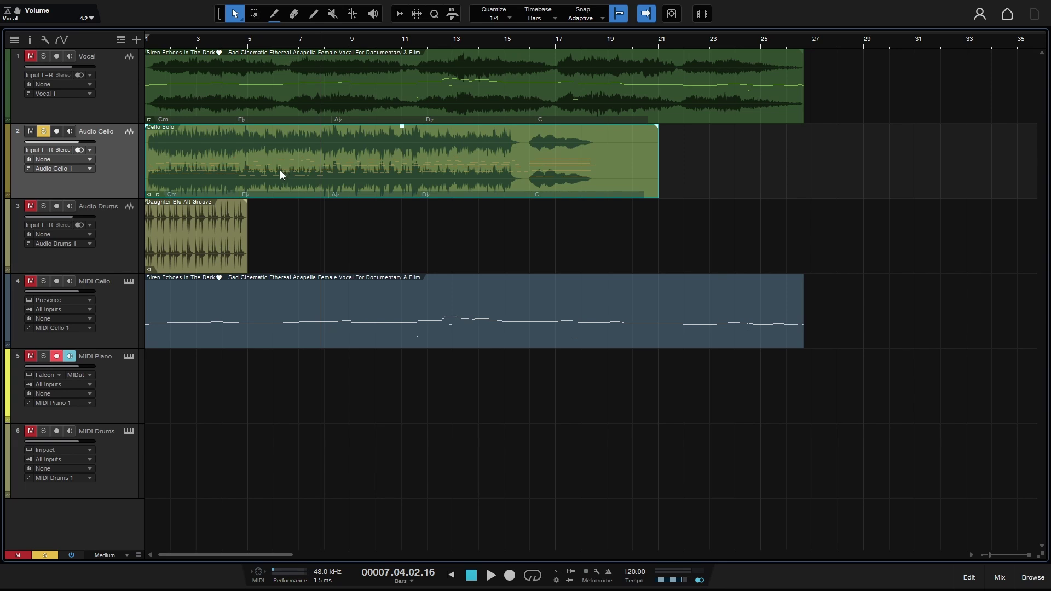
double_click(280, 170)
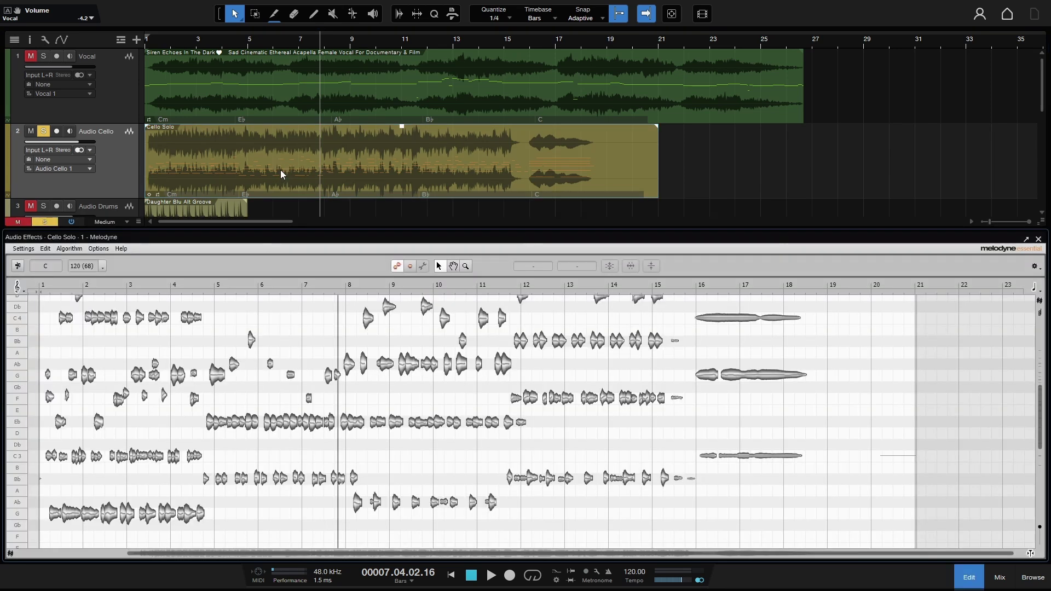
left_click(69, 250)
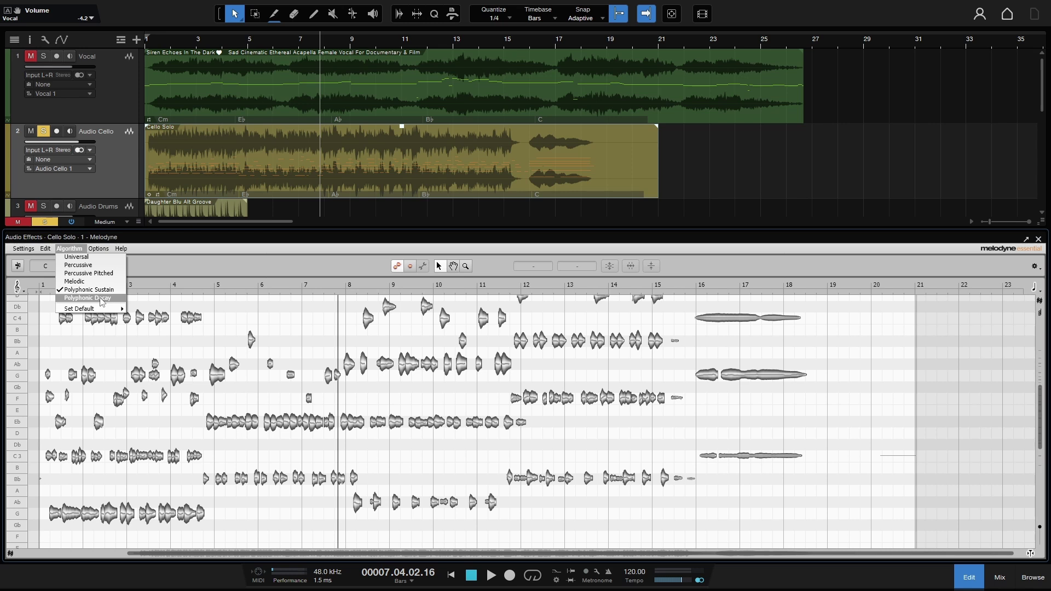
left_click(102, 300)
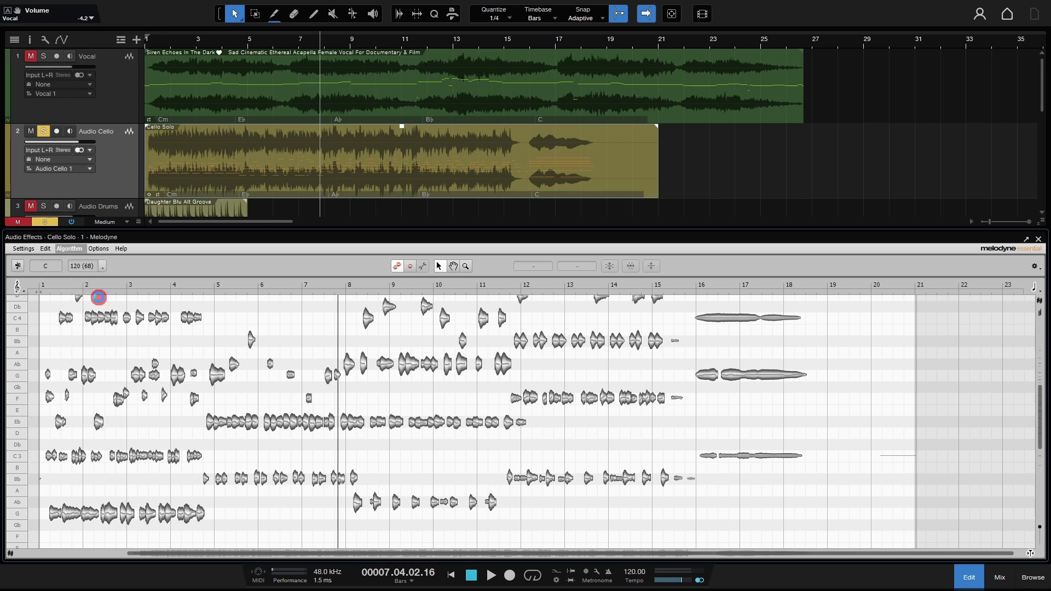
left_click(506, 296)
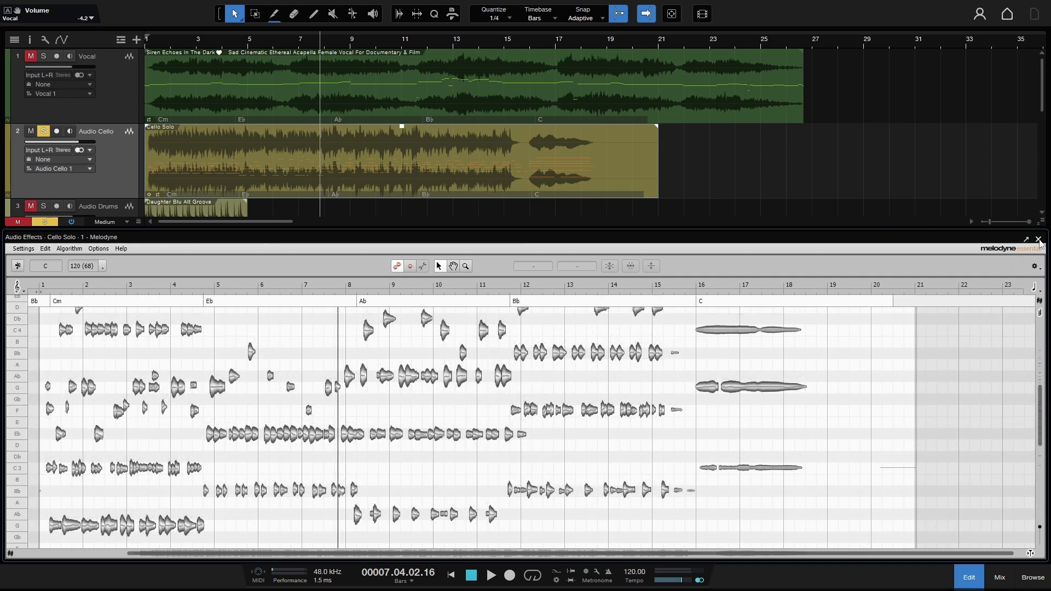
left_click(69, 250)
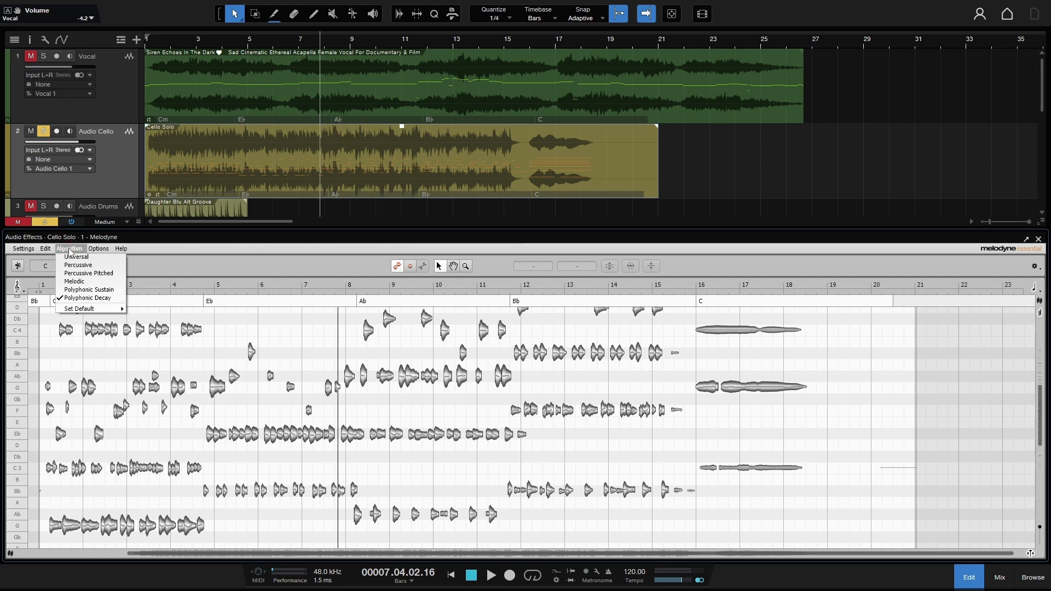
left_click(307, 261)
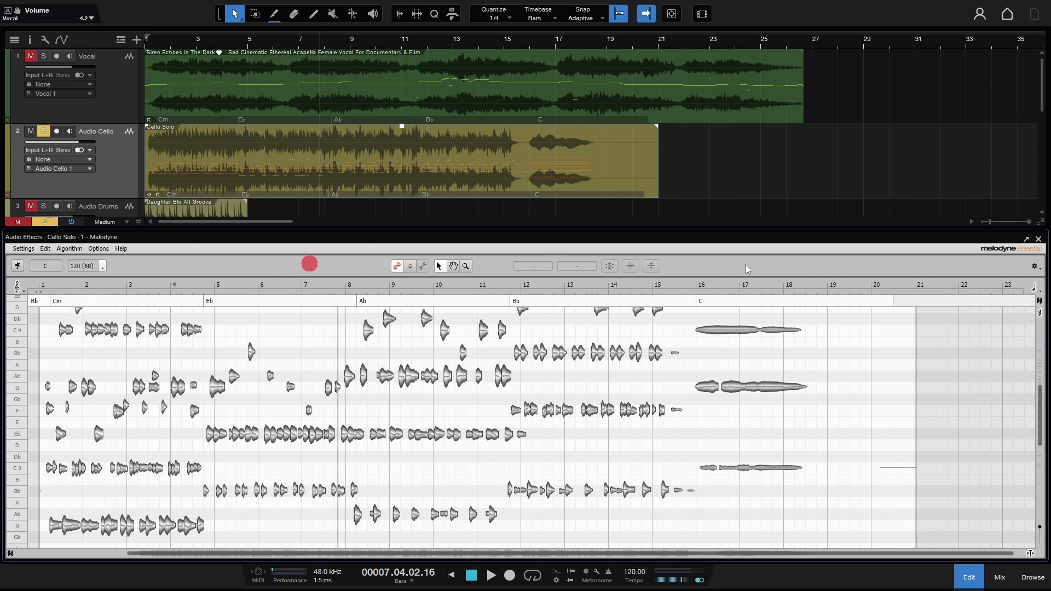
left_click(1038, 240)
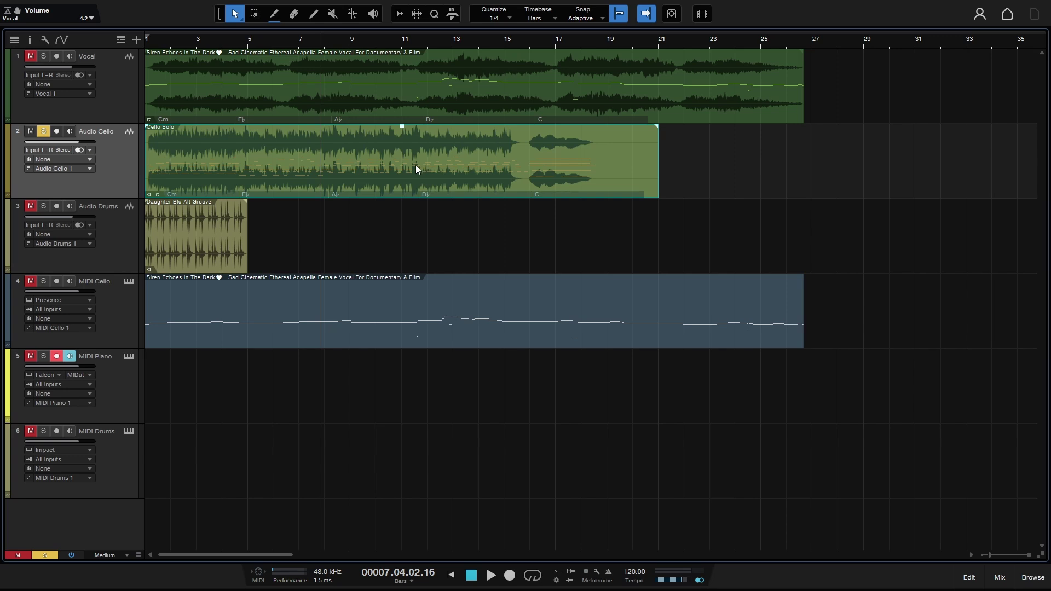
Convert the Cello Solo clip to a MIDI part on the MIDI Piano track and return the playhead to bar 1.
left_click_drag(416, 166, 442, 404)
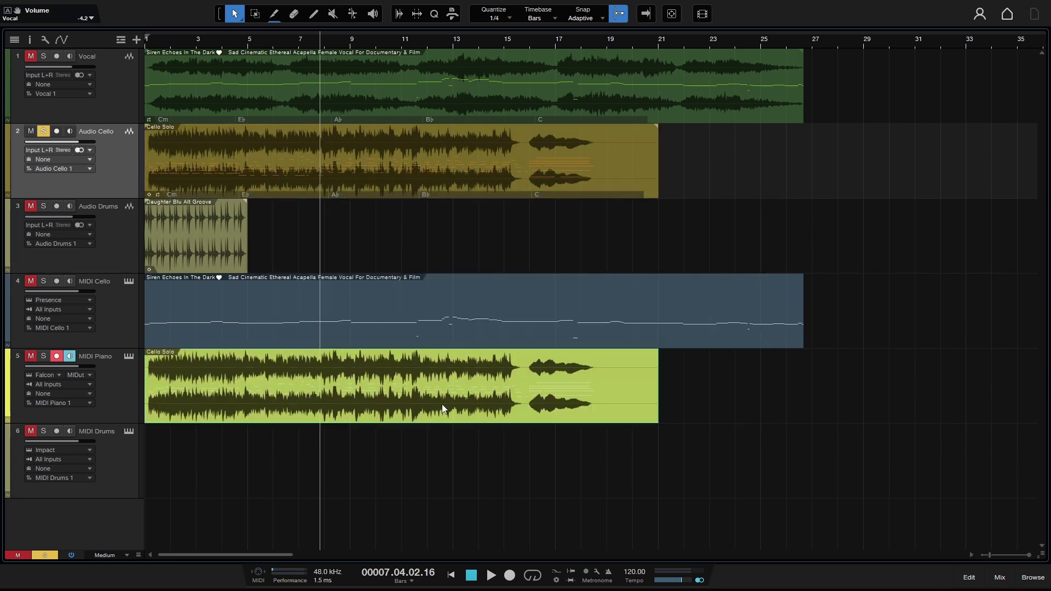
key("comma")
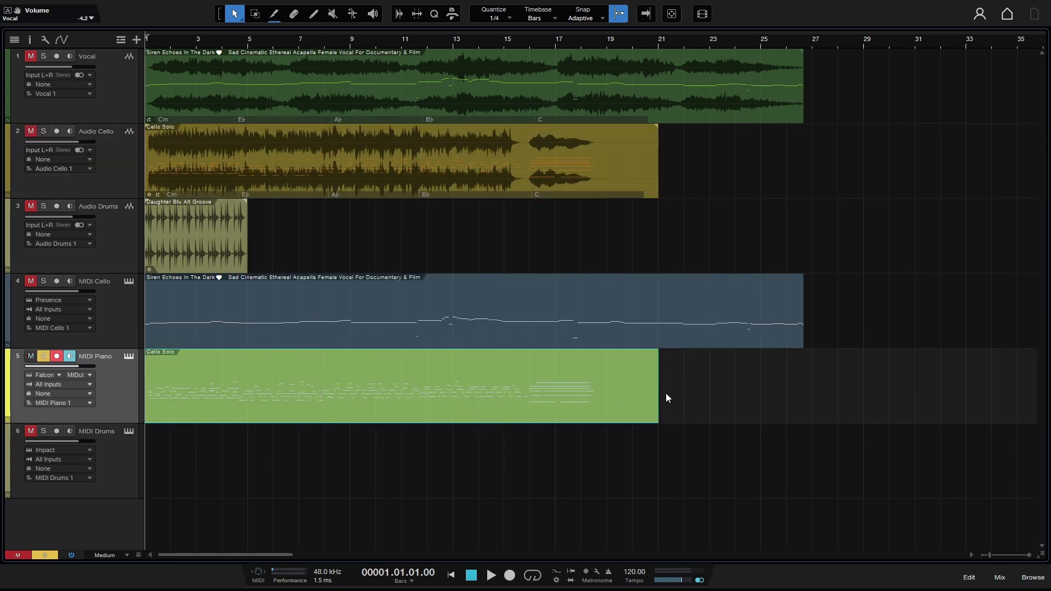
Play the MIDI Piano part with autoscroll on, solo the Audio Cello track alongside it and set that track's volume to -7.9.
key("f")
key("space")
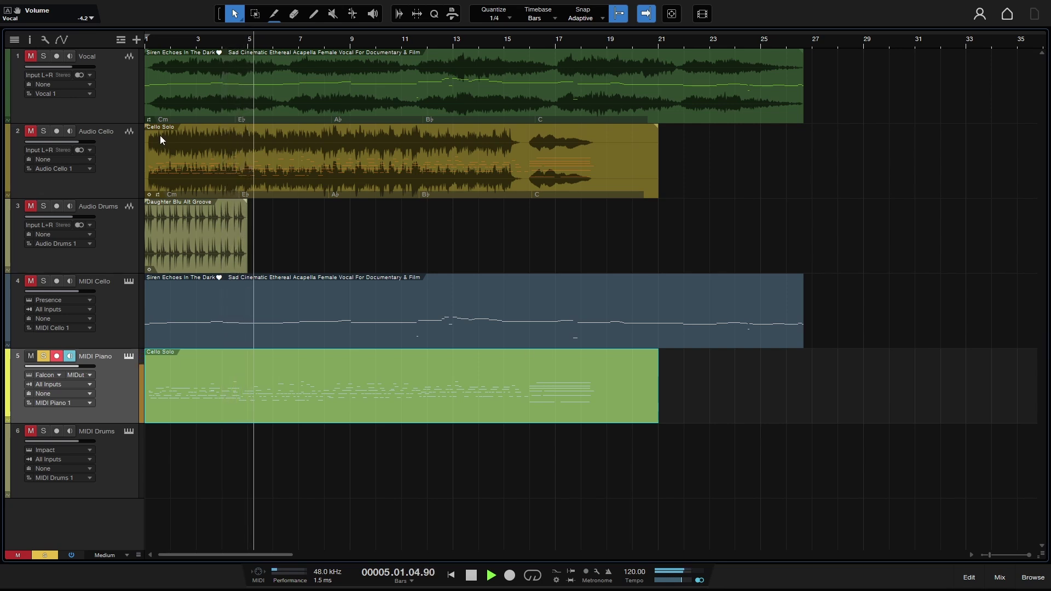
left_click(43, 133)
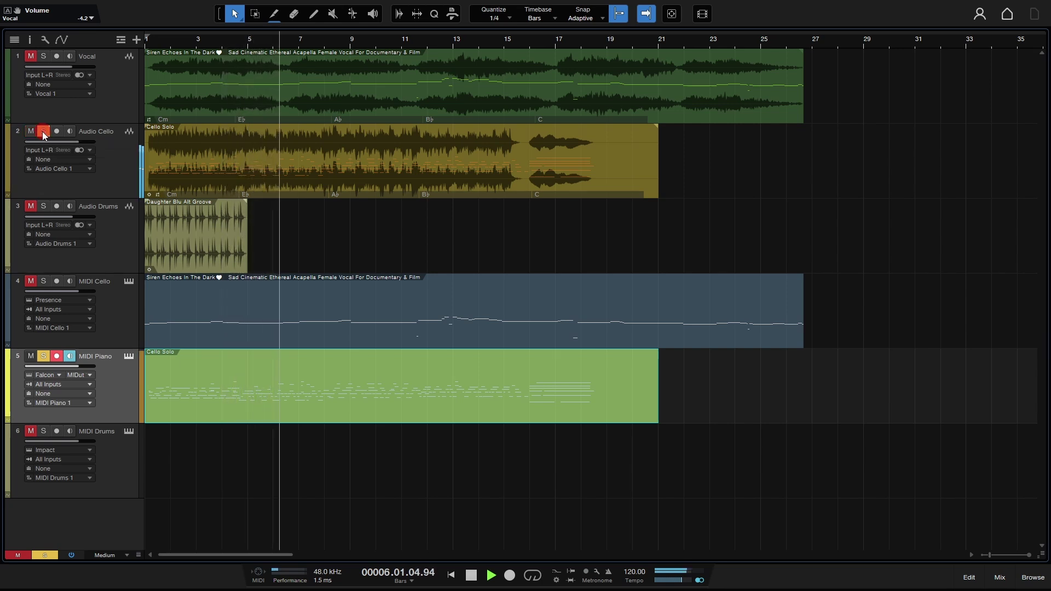
left_click(77, 141)
left_click_drag(70, 141, 64, 142)
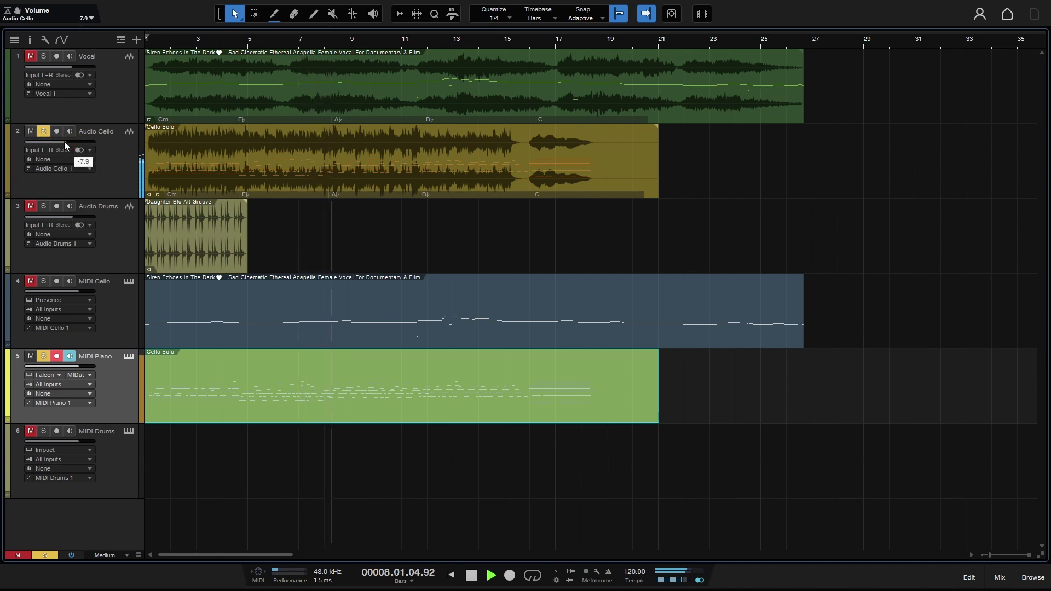
Stop playback and slightly lengthen all notes of the MIDI Piano's Cello Solo part in the note editor.
double_click(393, 405)
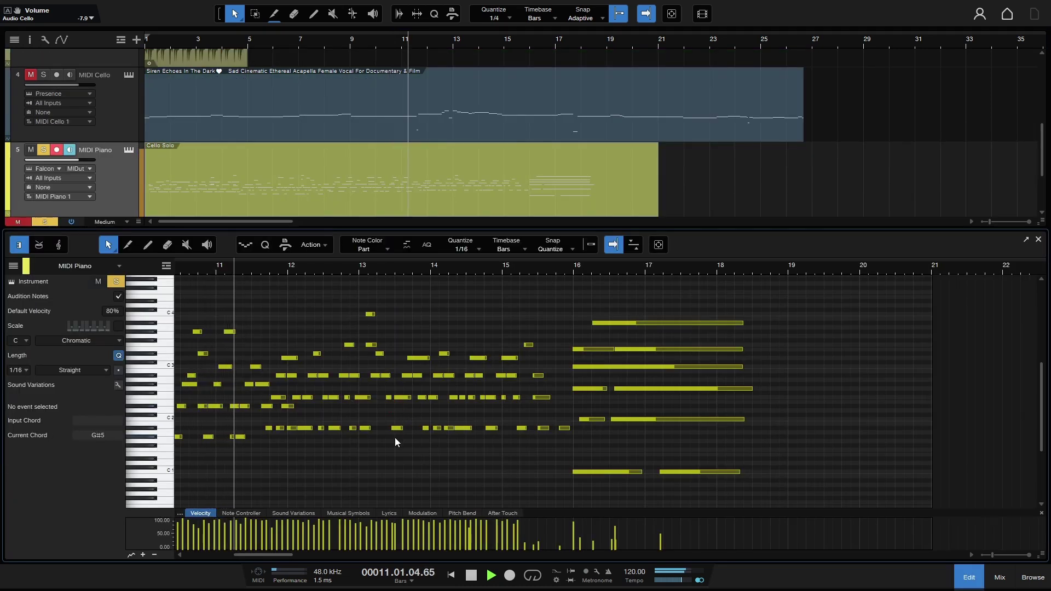
key("space")
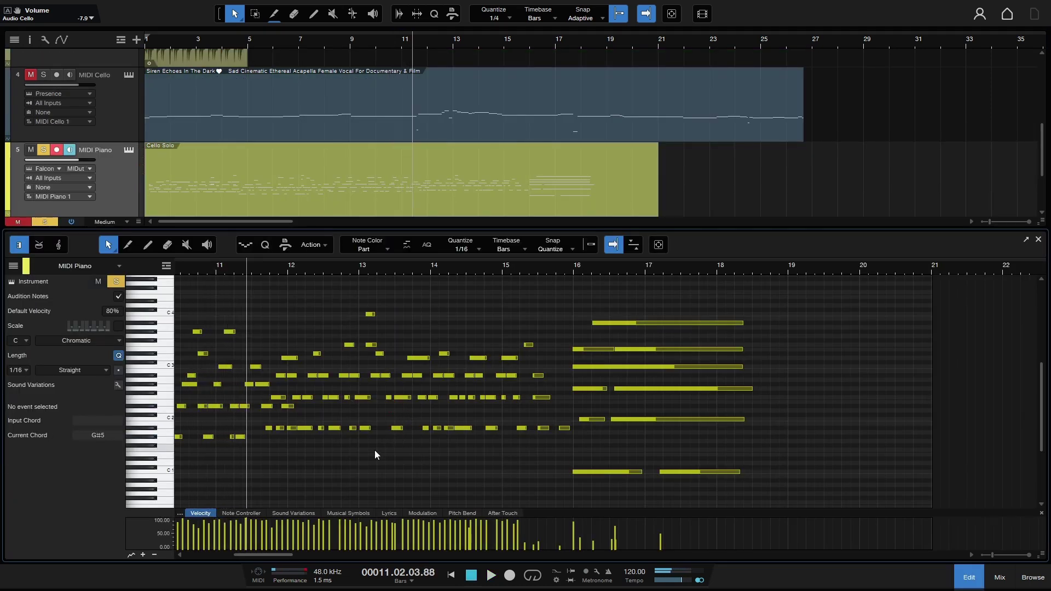
left_click_drag(278, 557, 254, 557)
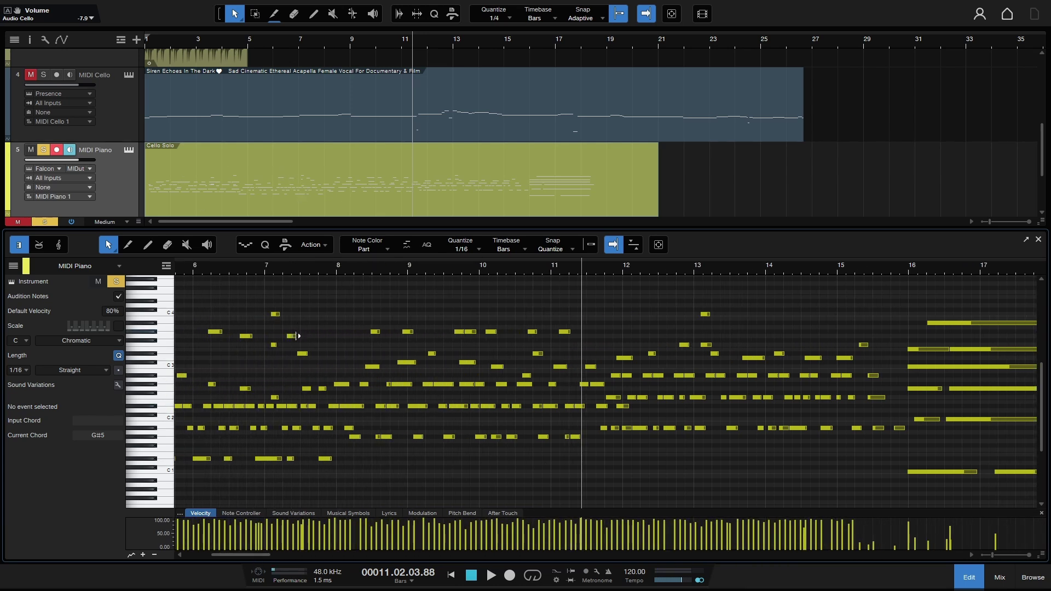
key("ctrl+a")
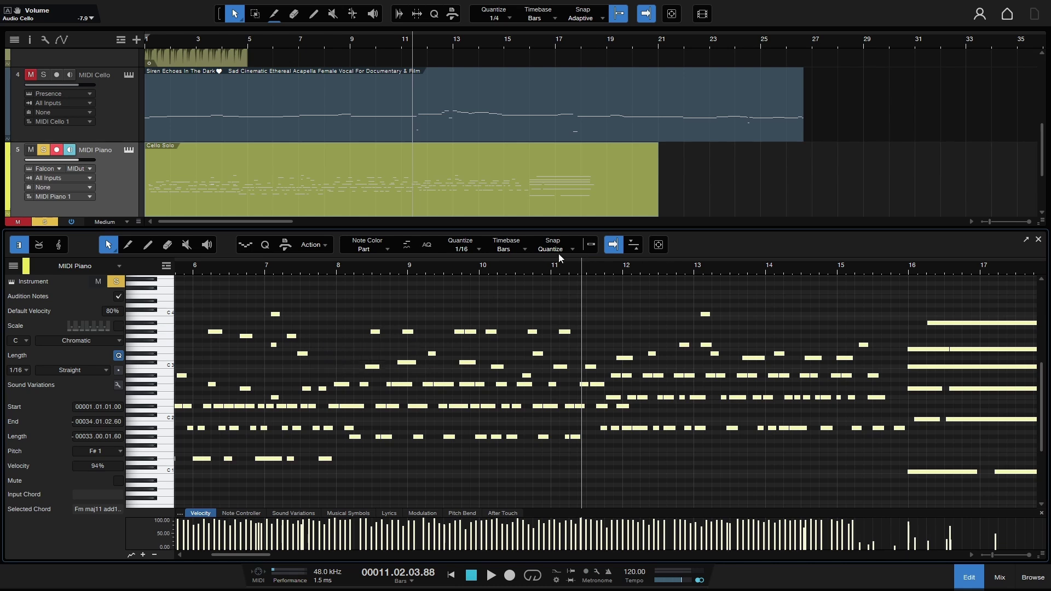
left_click(378, 332)
left_click_drag(380, 333, 386, 334)
Audition the lengthened piano notes from bar 1 with and without the soloed Audio Cello, and recheck them in the note editor.
key("Home")
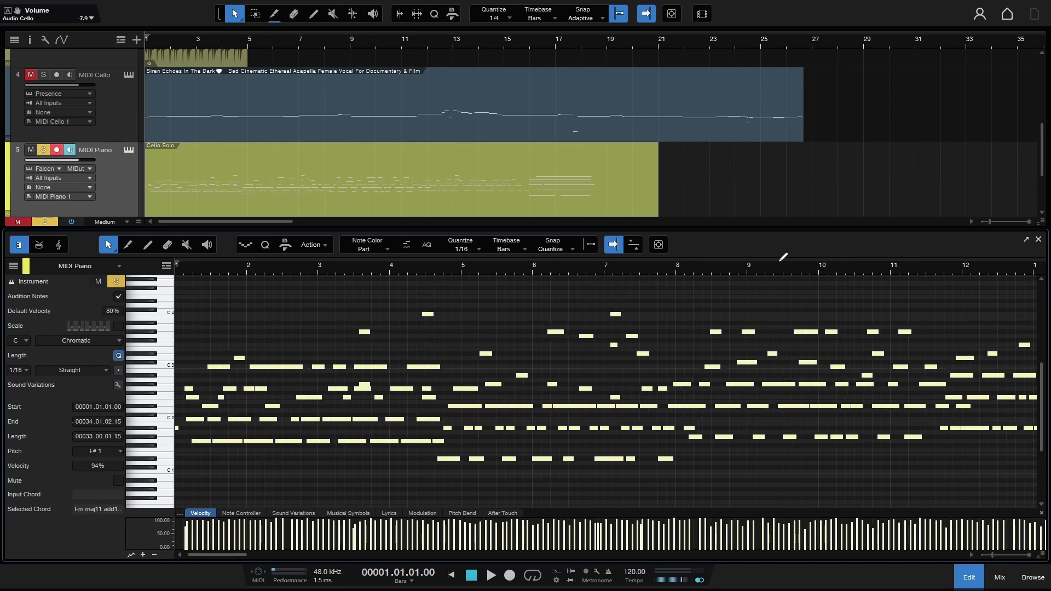
key("space")
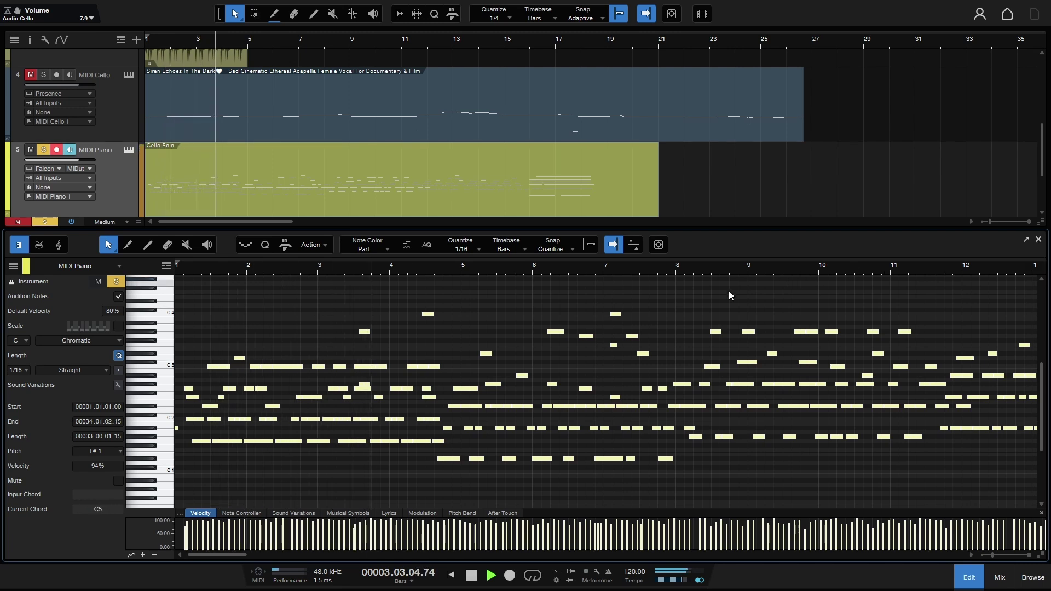
left_click(698, 317)
left_click(1039, 240)
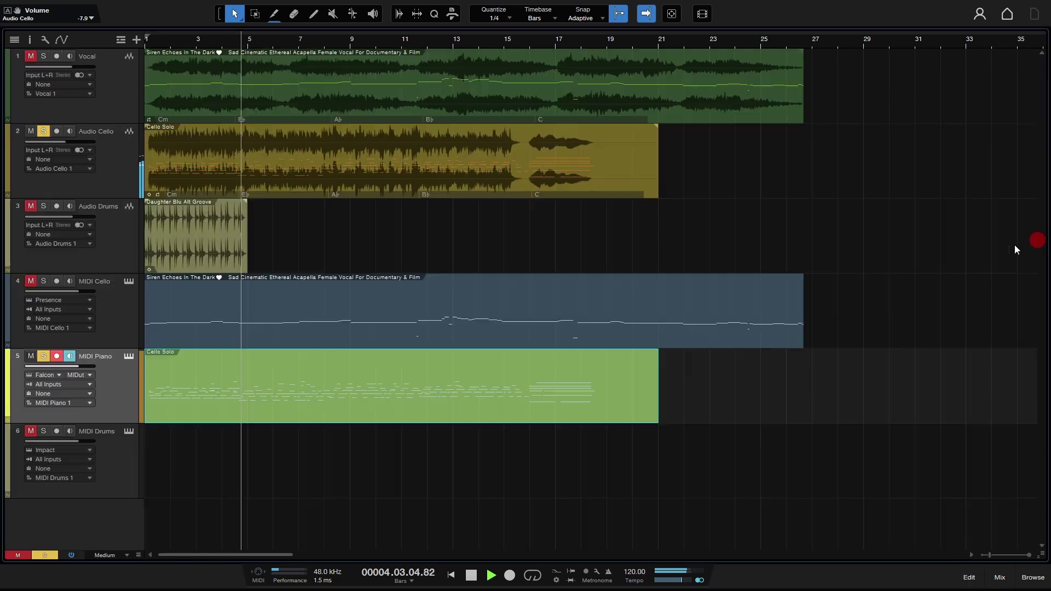
left_click(46, 131)
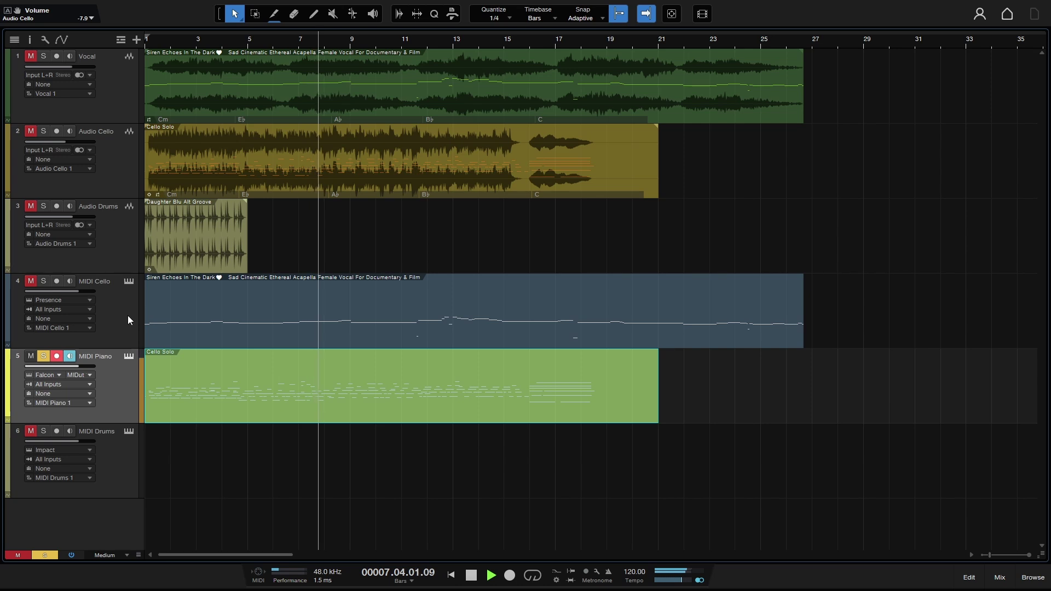
key("space")
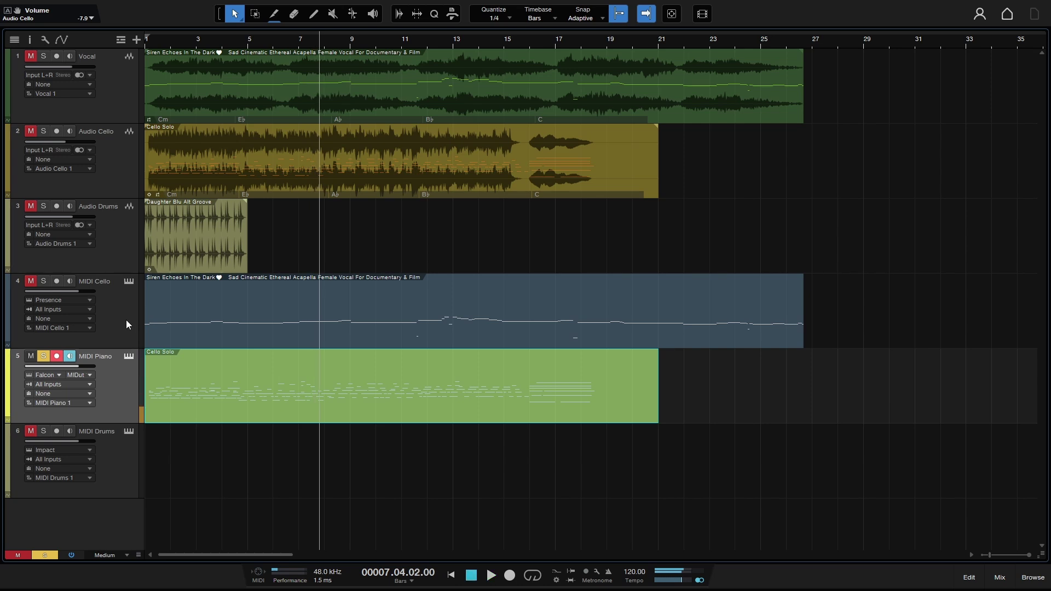
double_click(433, 415)
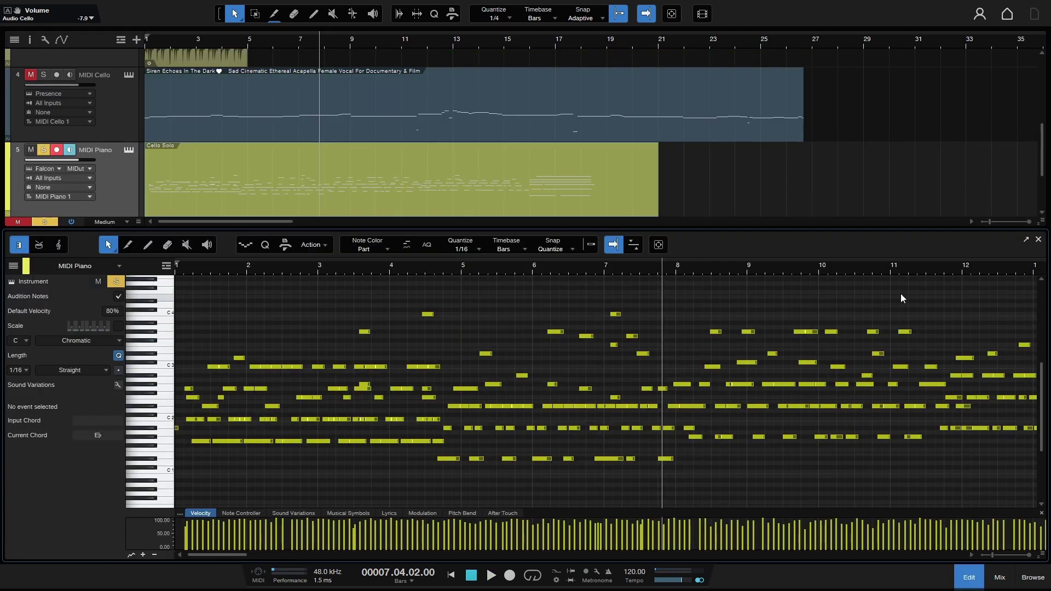
left_click(1039, 240)
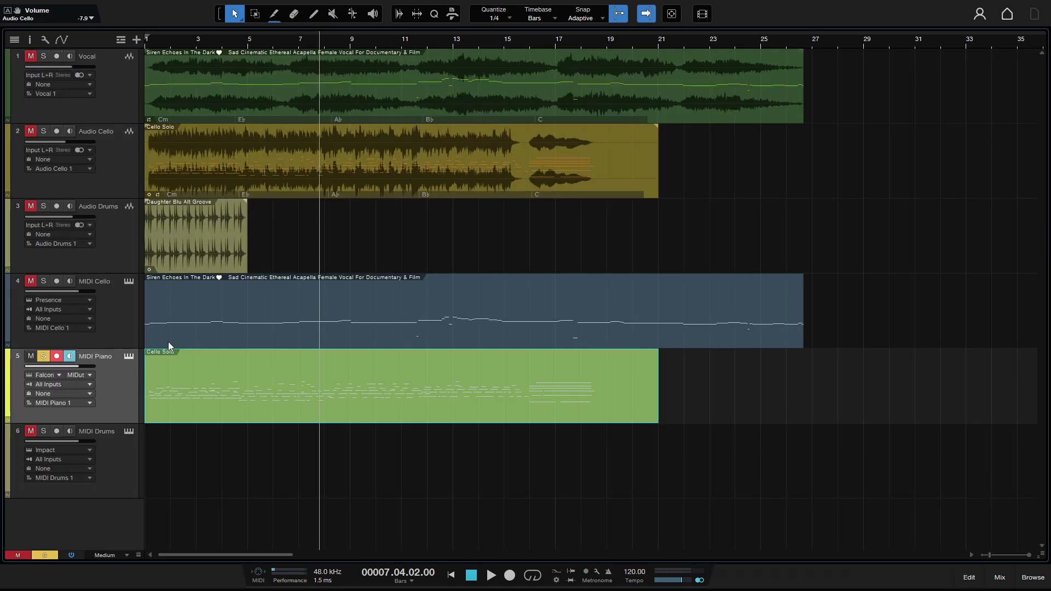
Select the Audio Drums track, audition its groove from bar 1 and return the playhead to the start.
left_click(114, 249)
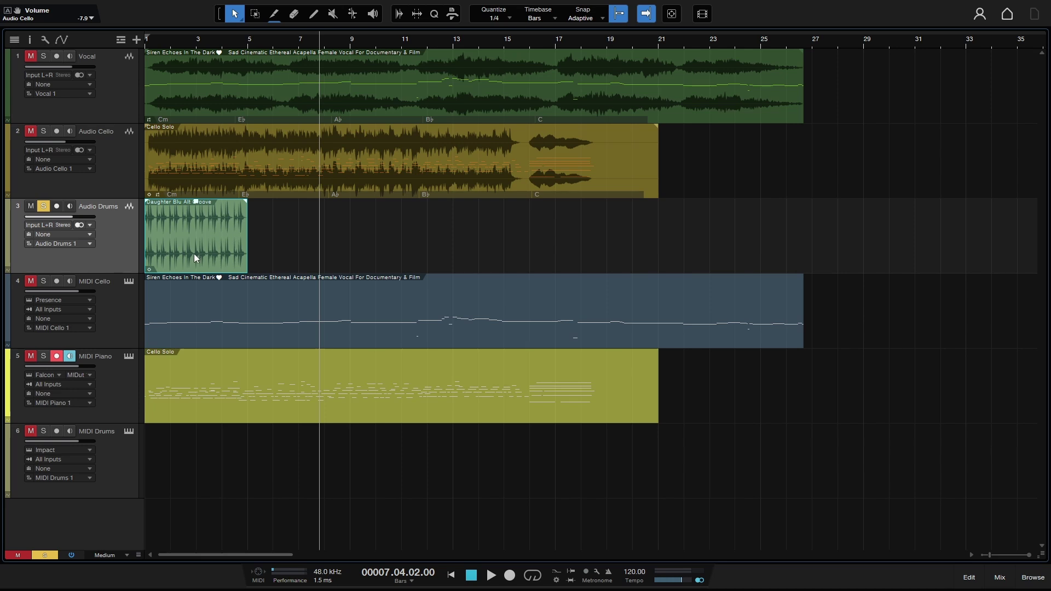
key("Home")
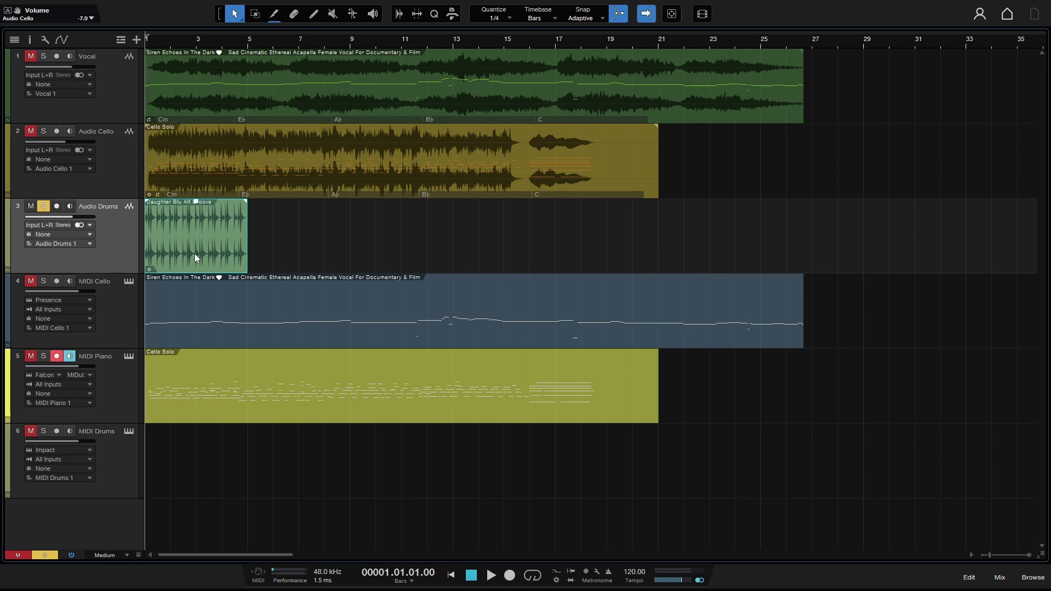
key("space")
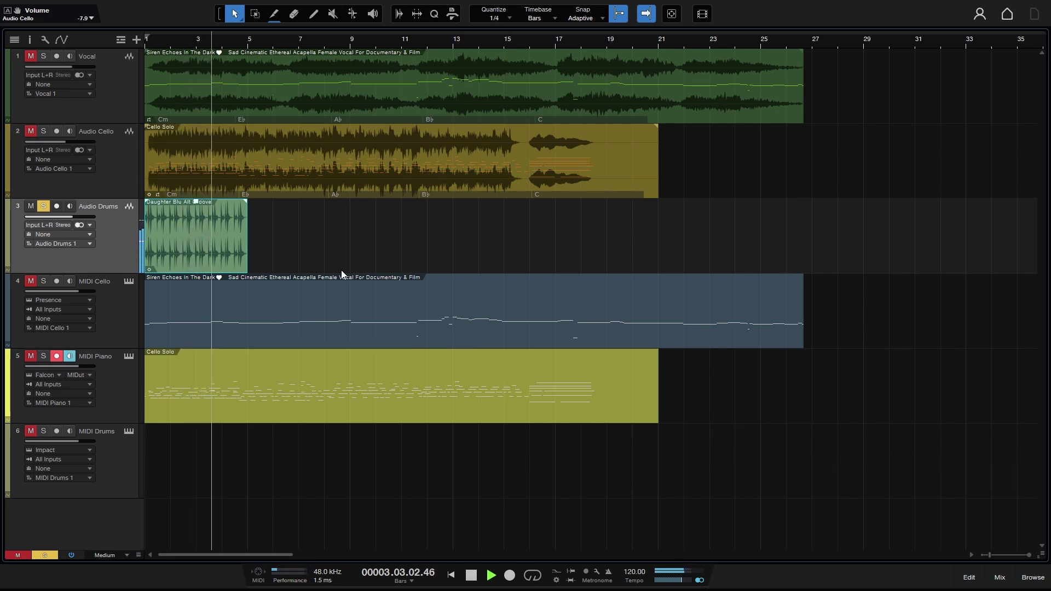
key("space")
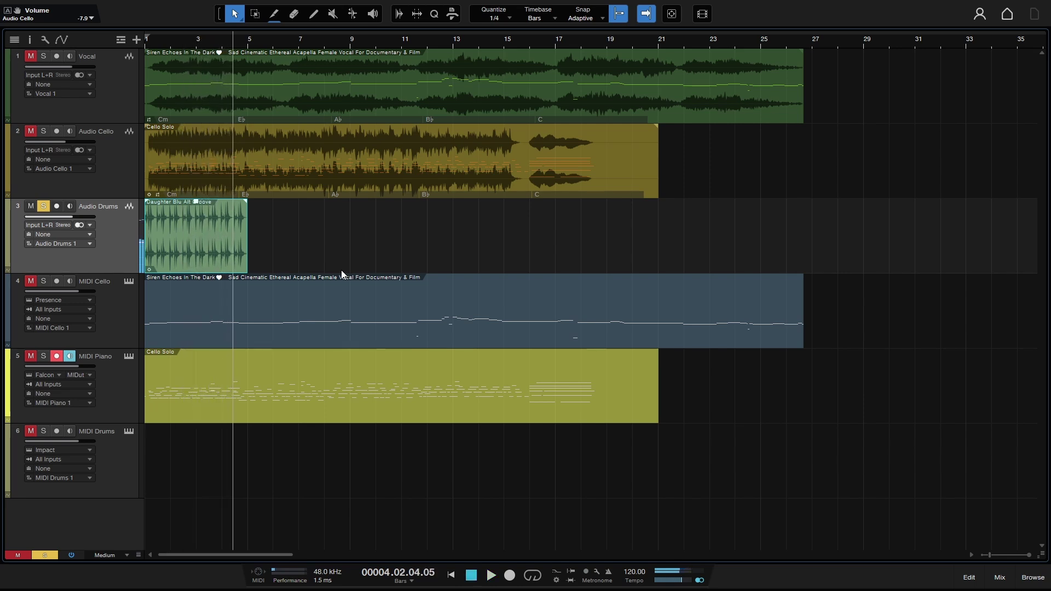
key("comma")
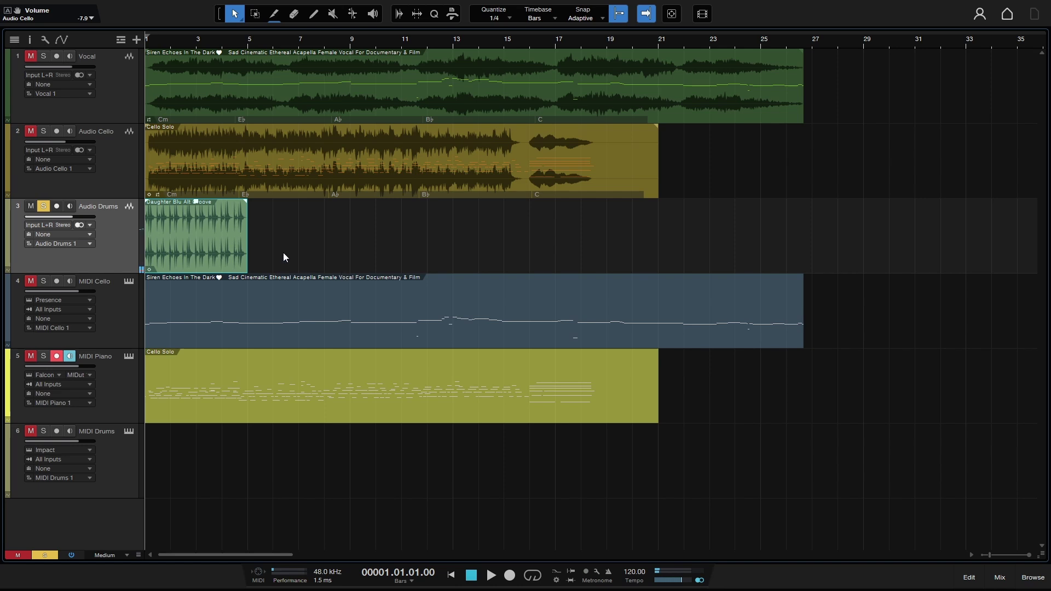
Open the Daughter Blu Alt Groove clip in Melodyne and redetect it with the Percussive Pitched algorithm.
double_click(215, 251)
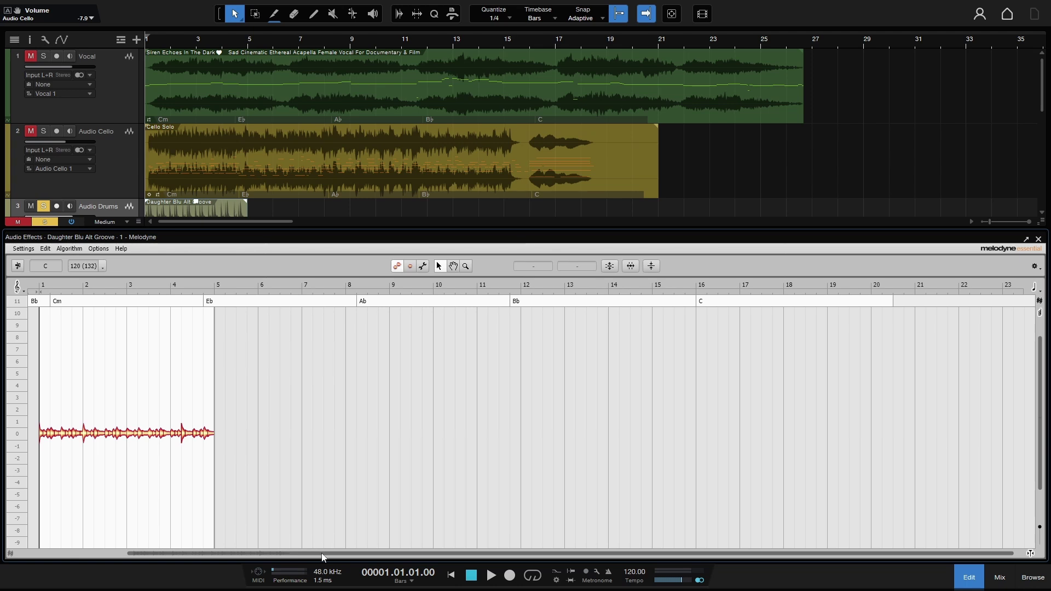
left_click(122, 555)
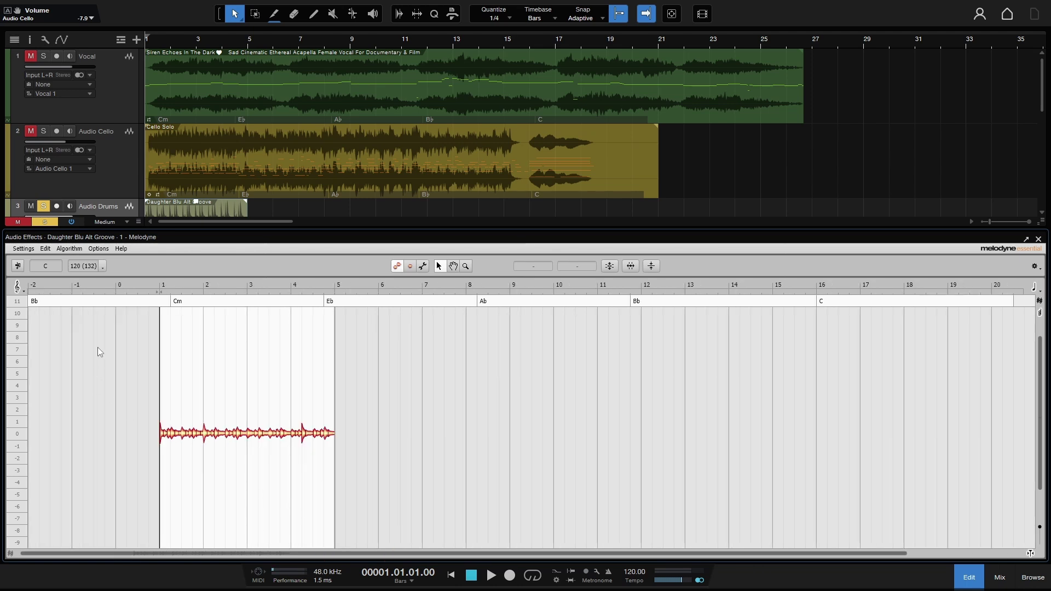
left_click(65, 250)
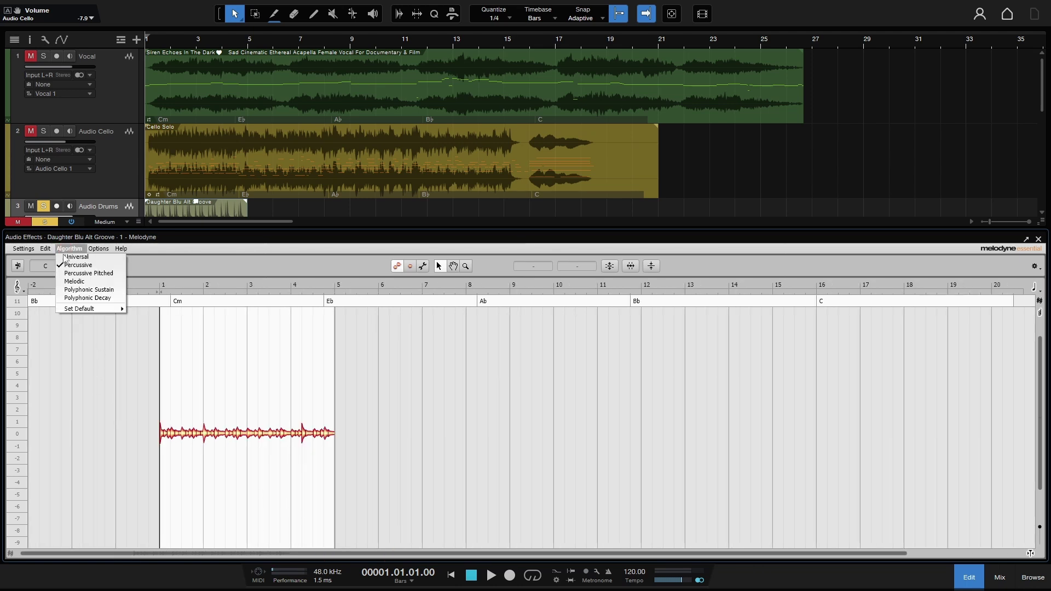
left_click(76, 273)
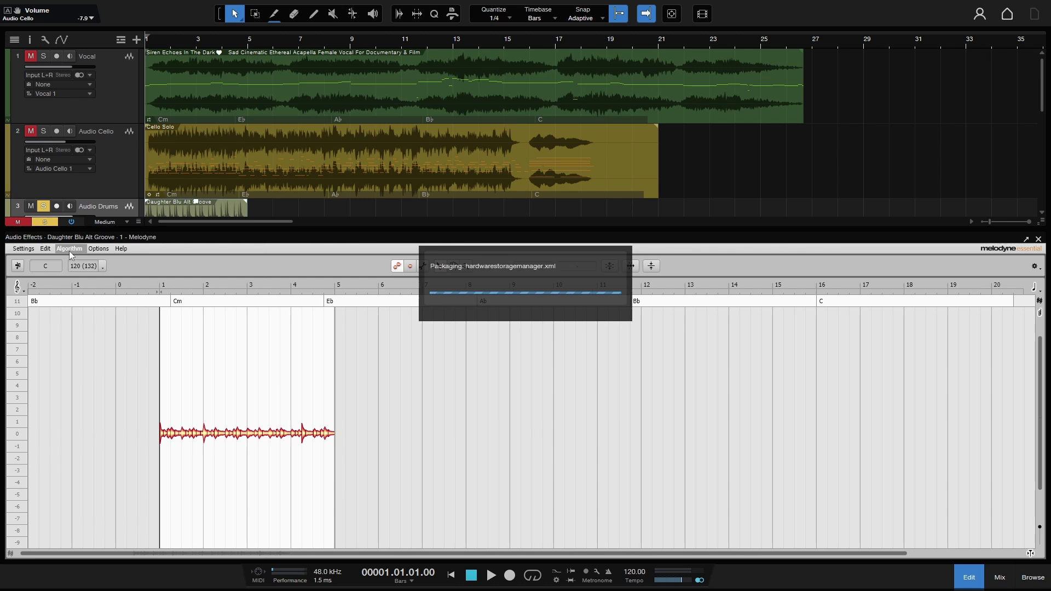
left_click(69, 251)
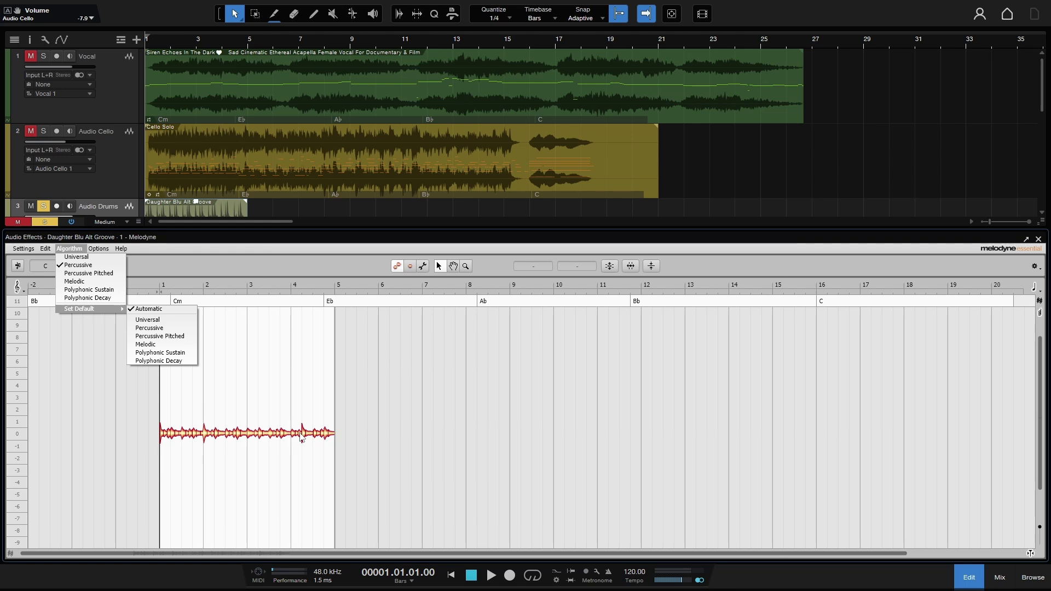
left_click(101, 273)
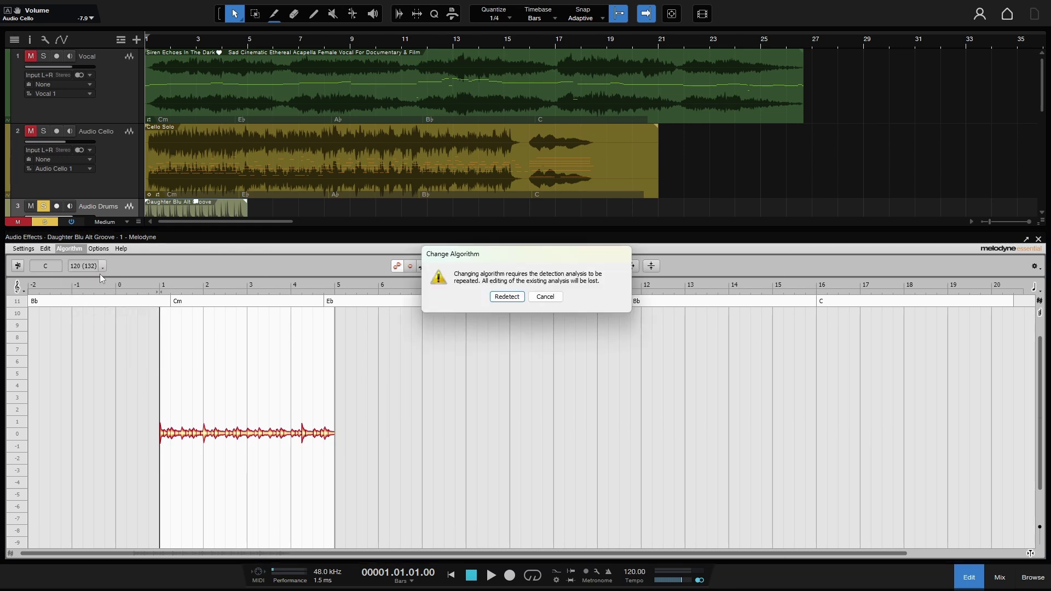
left_click(503, 296)
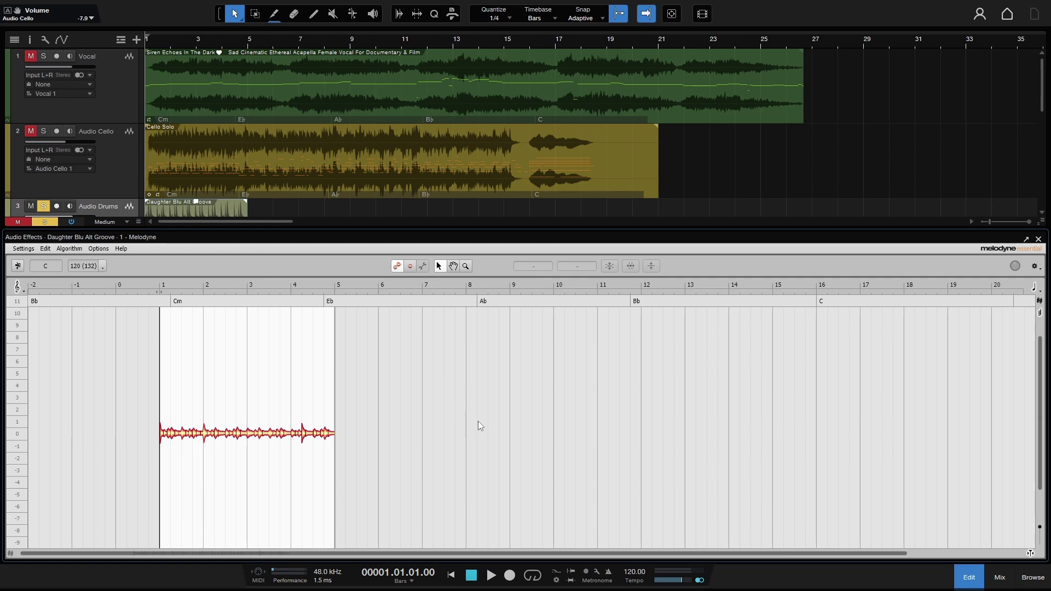
Examine the pitches of the redetected drum notes in Melodyne and close the editor.
scroll(480, 419, "down", 5)
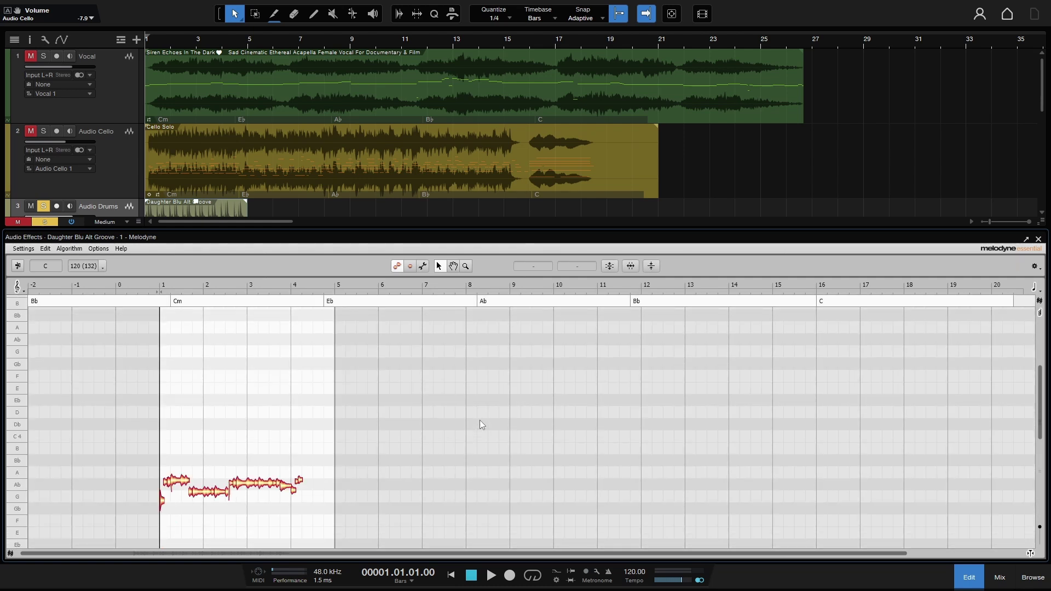
scroll(479, 420, "down", 1)
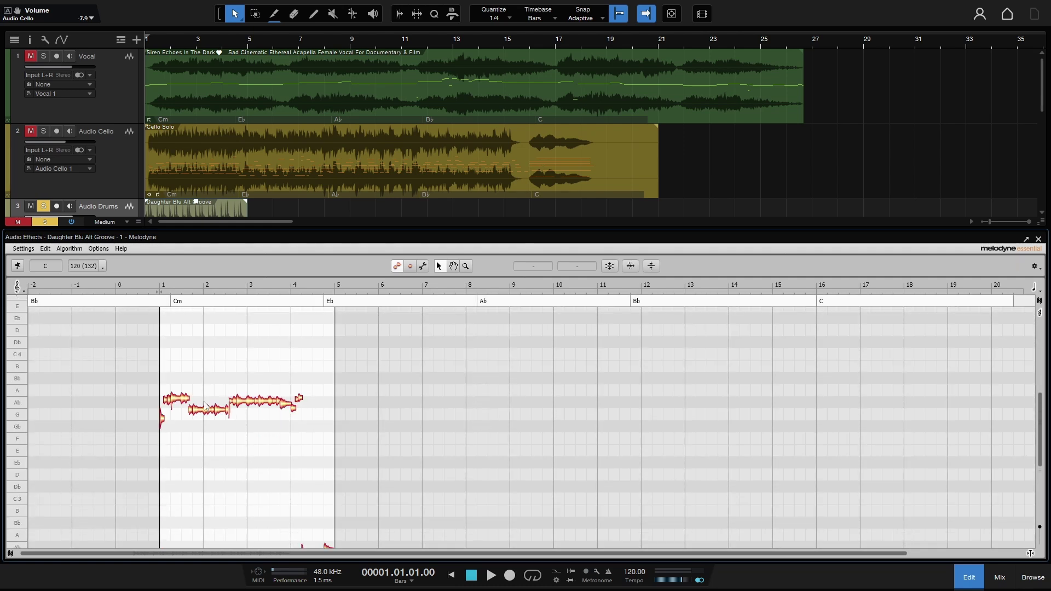
scroll(403, 436, "down", 1)
scroll(403, 436, "down", 1)
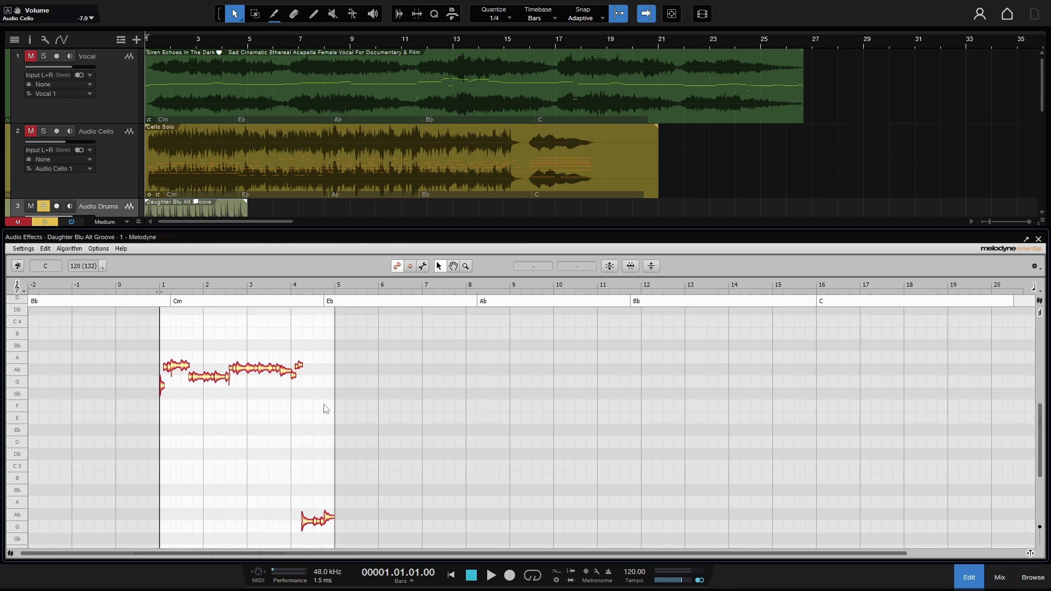
left_click(1039, 240)
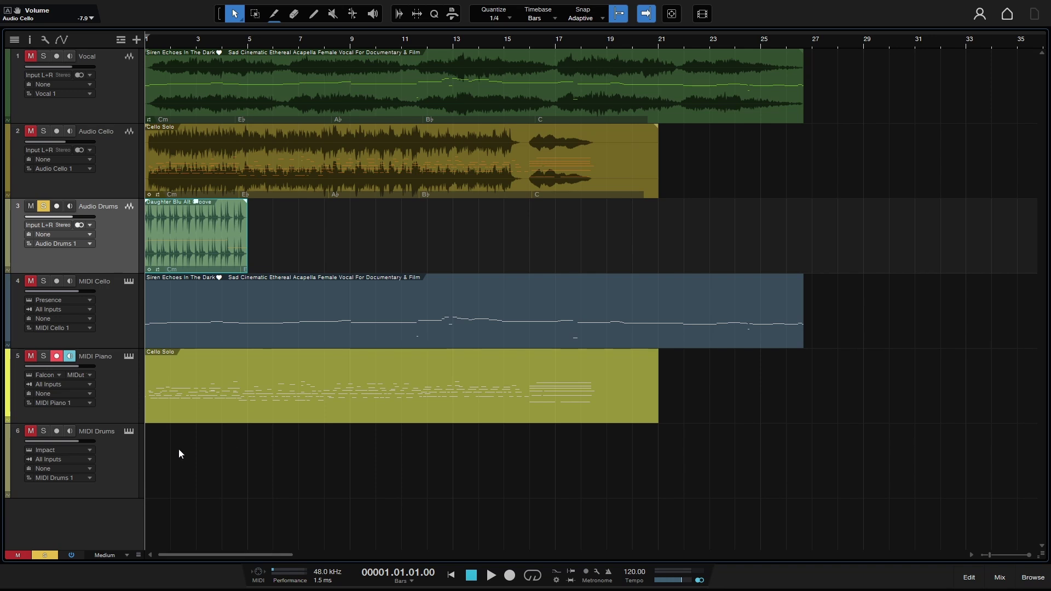
Open the Impact XT instrument of the MIDI Drums track and audition the Perc 5, Snare 2, Hat 3, Perc 3 and Perc 1 pads.
left_click(131, 468)
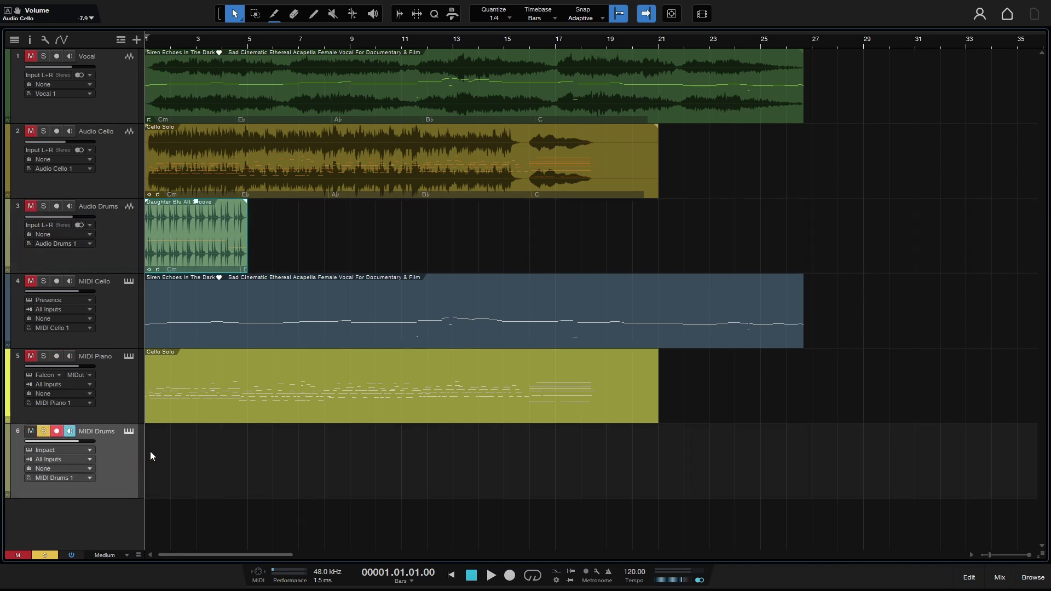
left_click(129, 432)
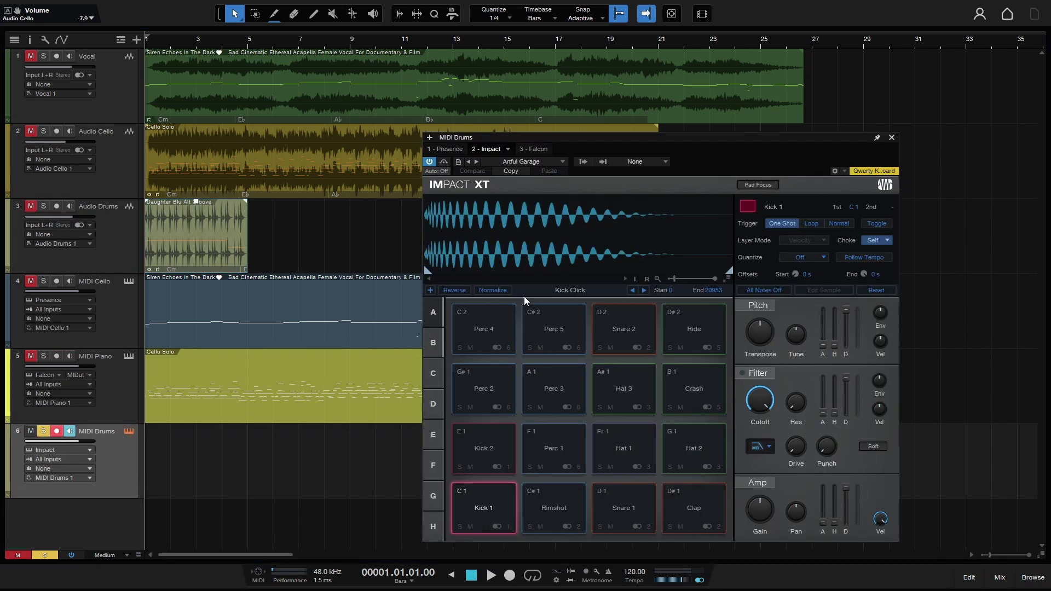
left_click(548, 327)
left_click(612, 328)
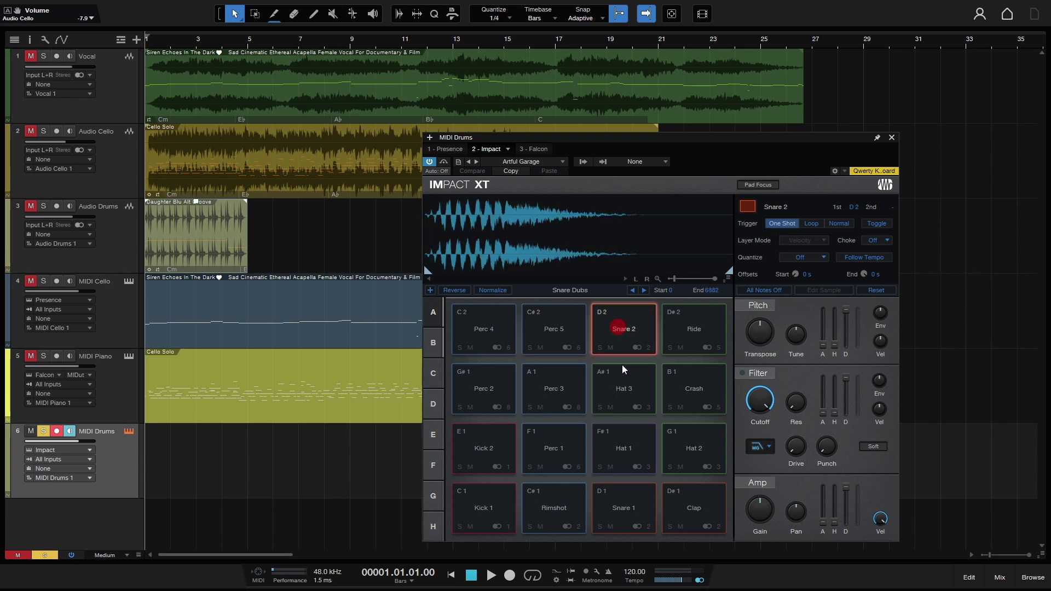
left_click(624, 383)
left_click(552, 386)
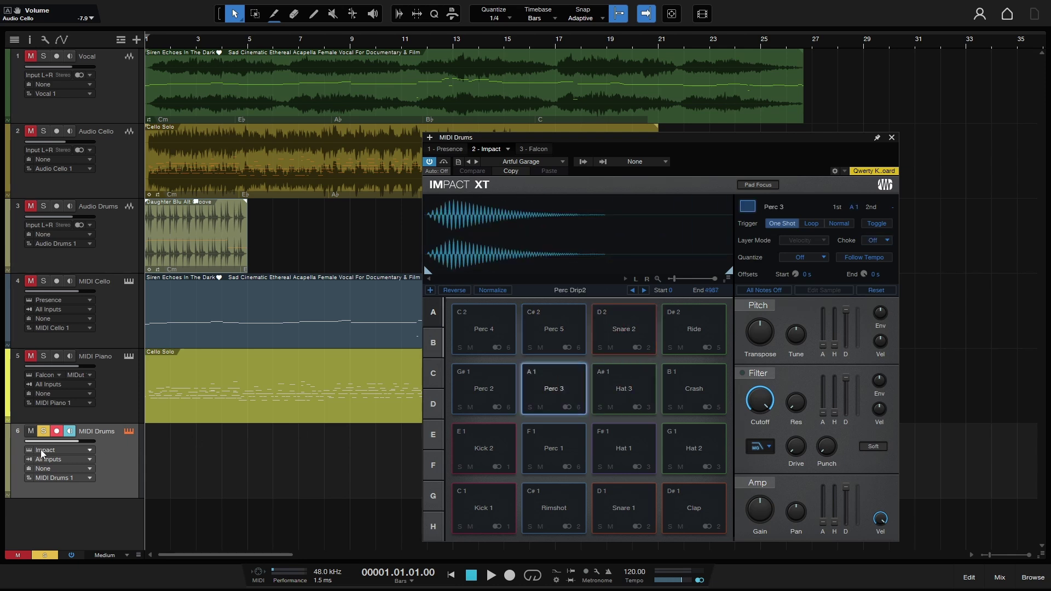
left_click(544, 447)
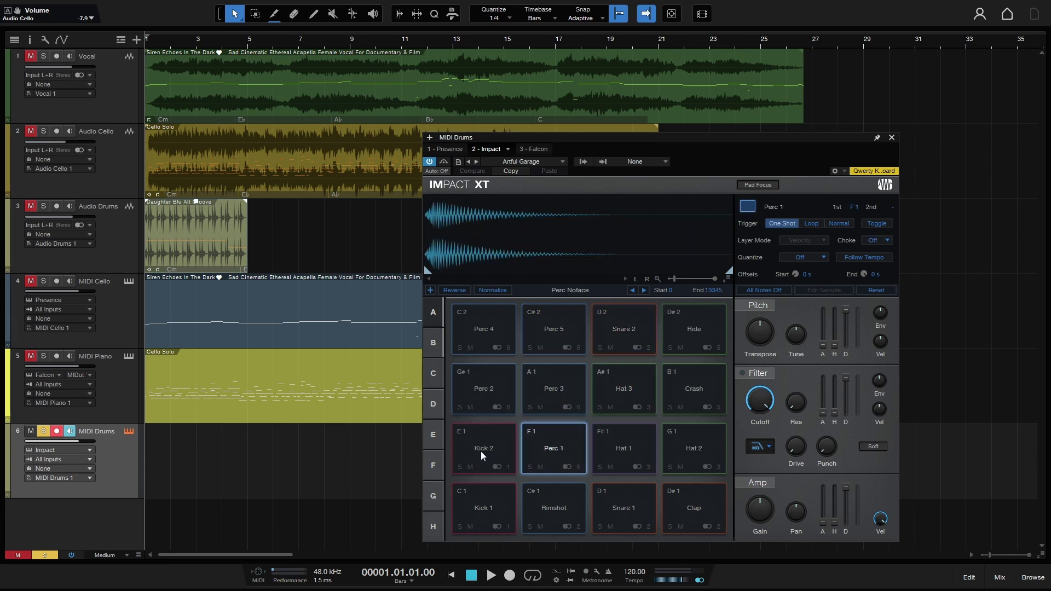
Audition the Kick 1, Kick 2, Rimshot, Snare 1, Snare 2, Perc 1, Hat 1, Hat 2 and Crash pads of Impact XT.
left_click(480, 451)
left_click(615, 438)
left_click(695, 446)
left_click(624, 448)
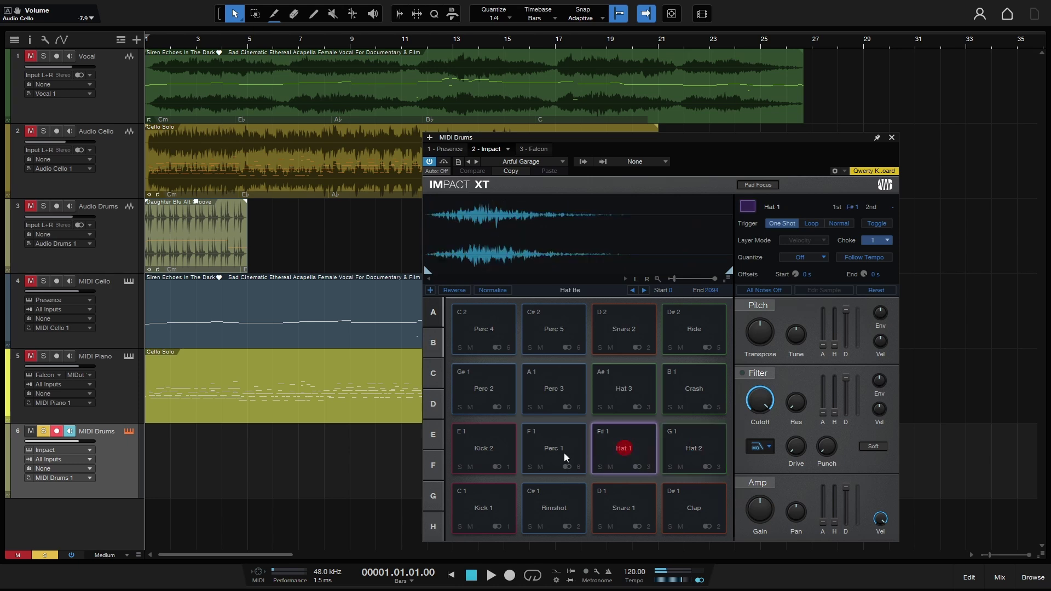
left_click(563, 452)
left_click(542, 496)
left_click(486, 448)
left_click(482, 504)
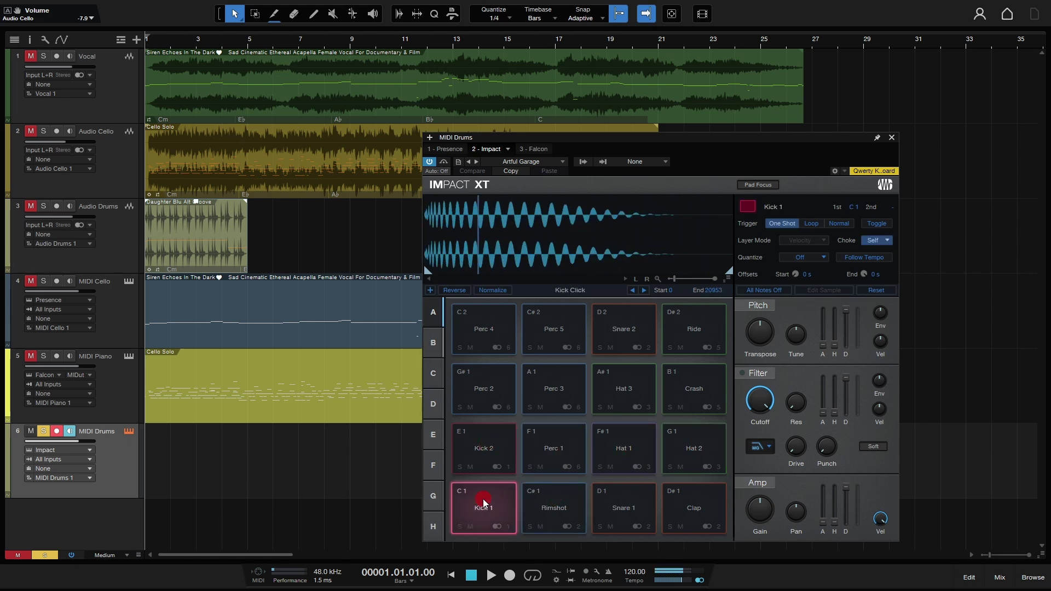
left_click(556, 503)
left_click(634, 504)
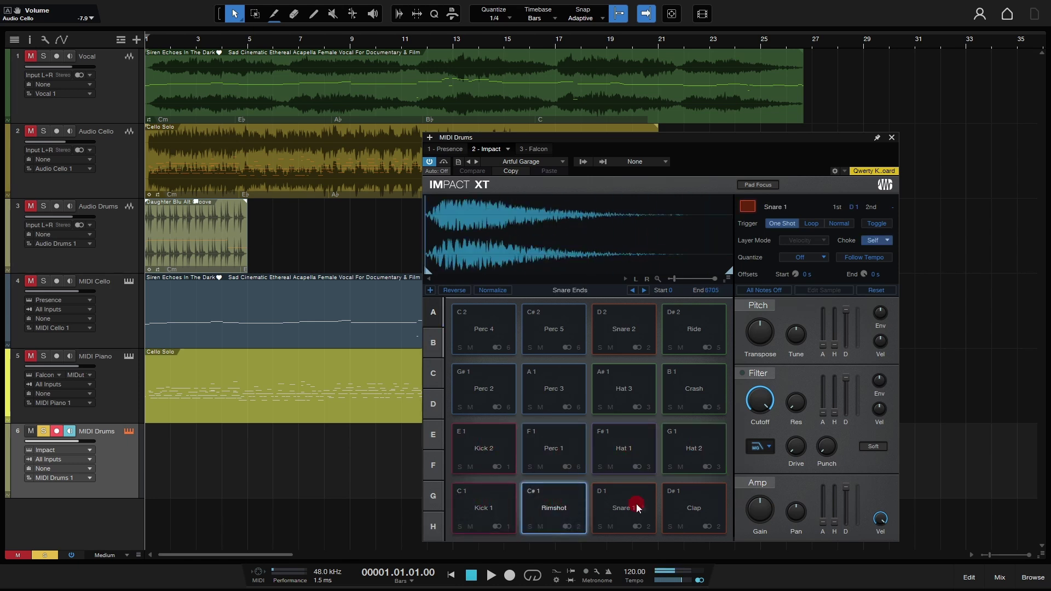
left_click(623, 443)
left_click(680, 446)
left_click(688, 391)
left_click(625, 328)
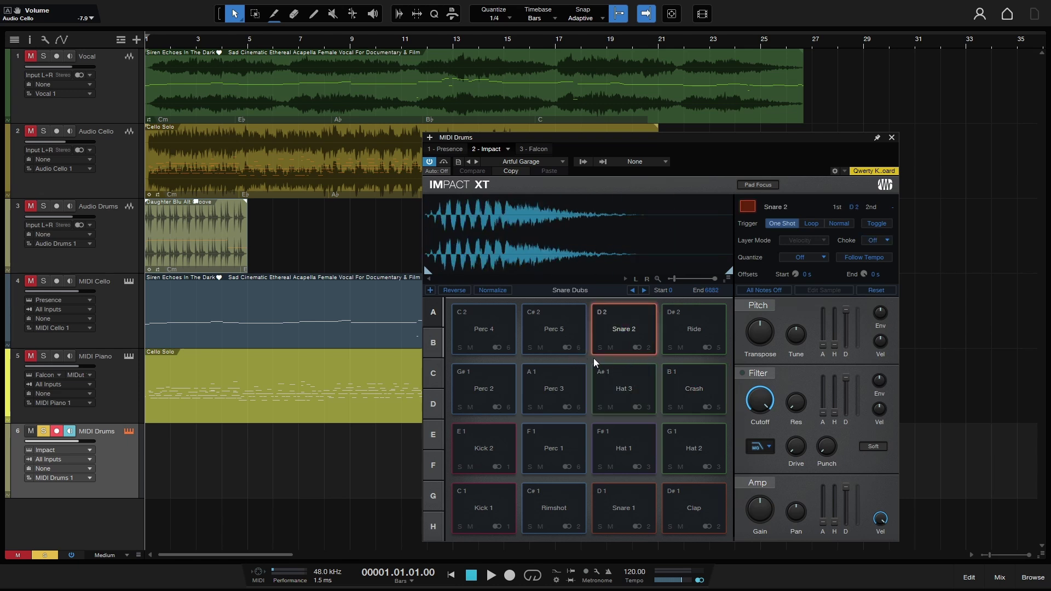
Inspect the list of Impact XT's stereo and mono outputs, close it and audition the Ride pad.
left_click(583, 162)
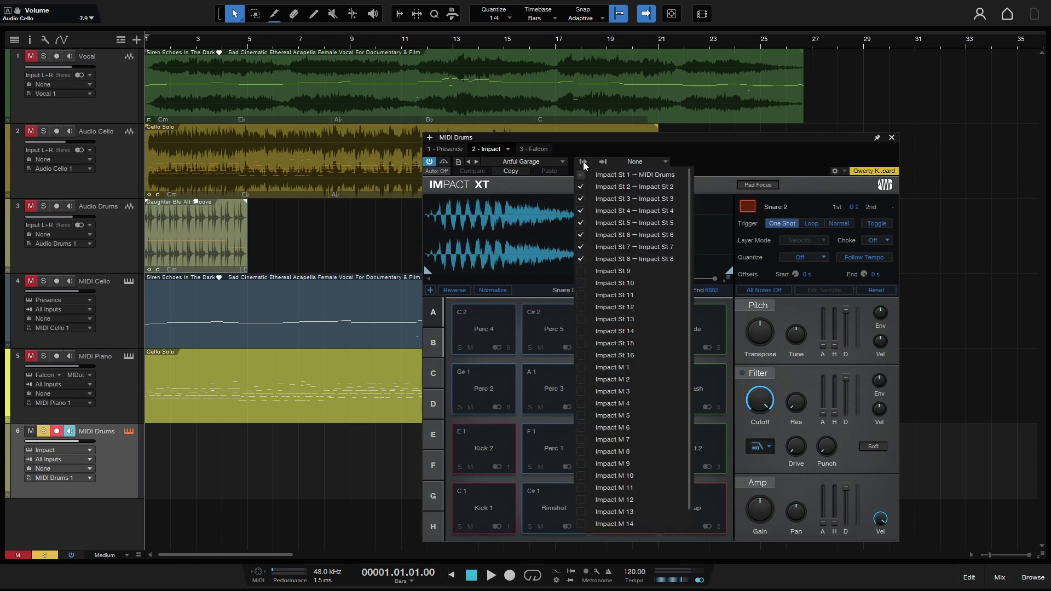
left_click(767, 156)
left_click(706, 328)
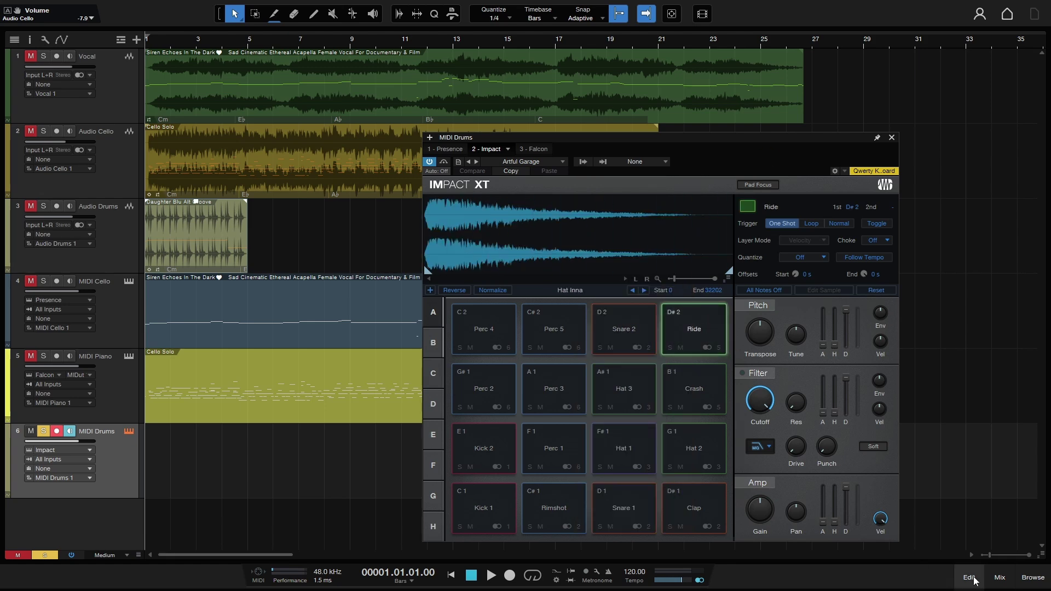
Show the mixer, with the Impact XT window moved off the Impact channels, and audition the Snare 2 and Perc 5 pads.
left_click(999, 577)
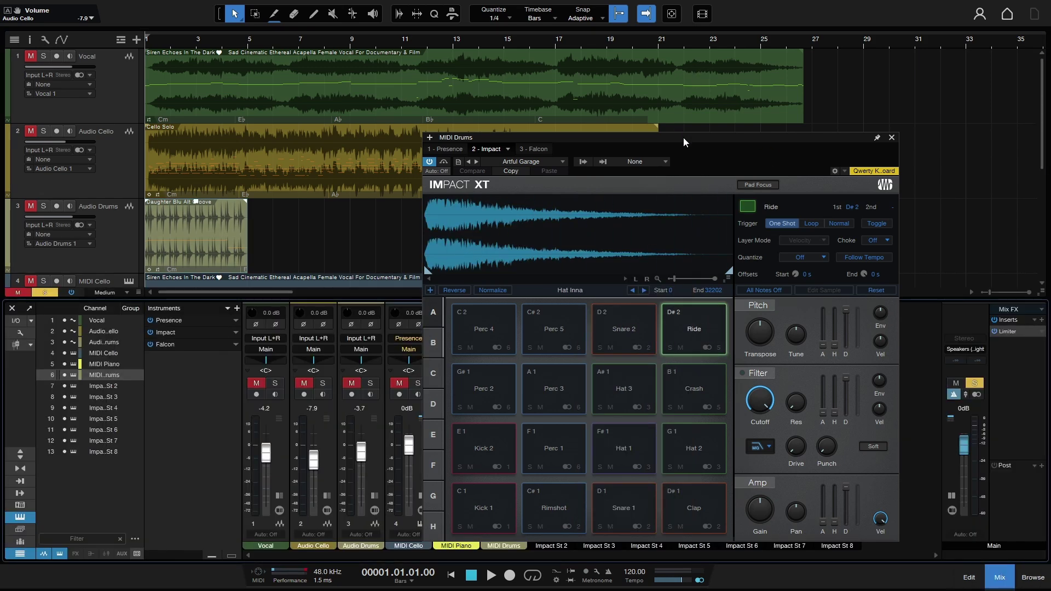
left_click_drag(683, 142, 281, 88)
left_click(234, 276)
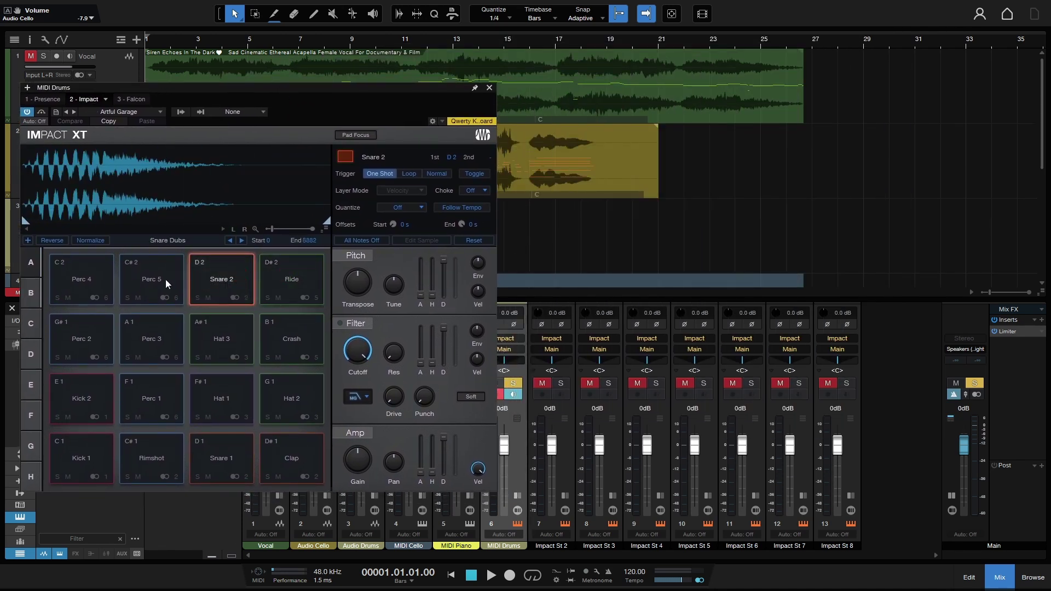
left_click(164, 280)
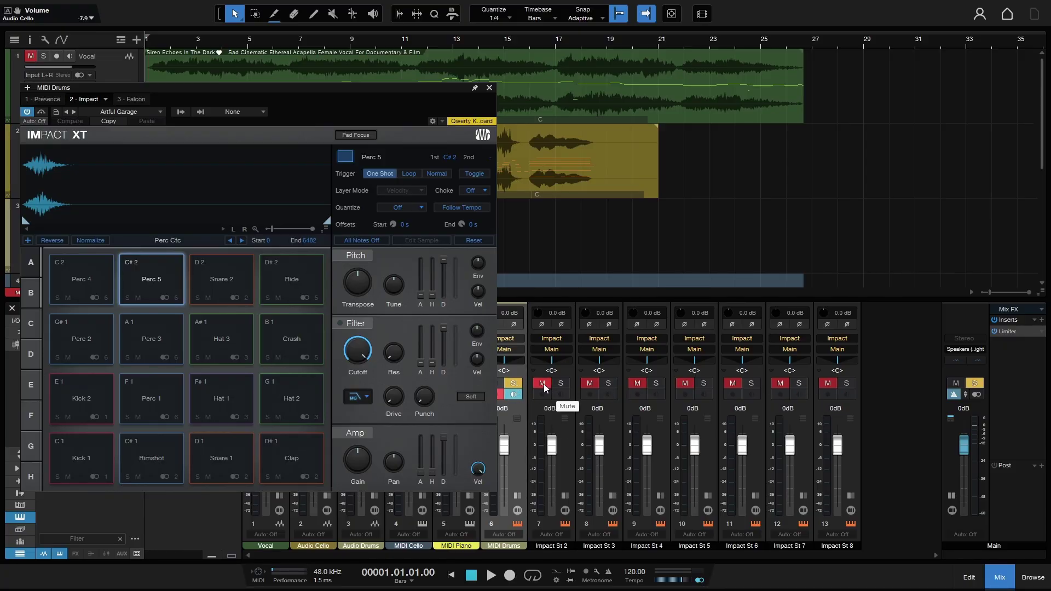
Solo the mixer channels Impact St 2 through Impact St 8.
left_click(559, 386)
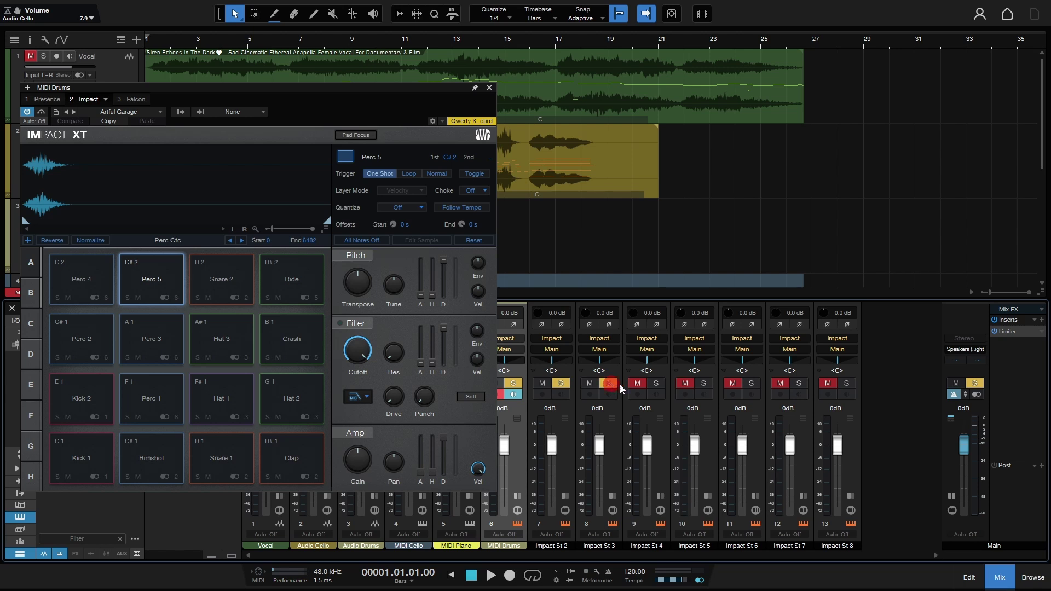
left_click(655, 384)
left_click(704, 384)
left_click(753, 383)
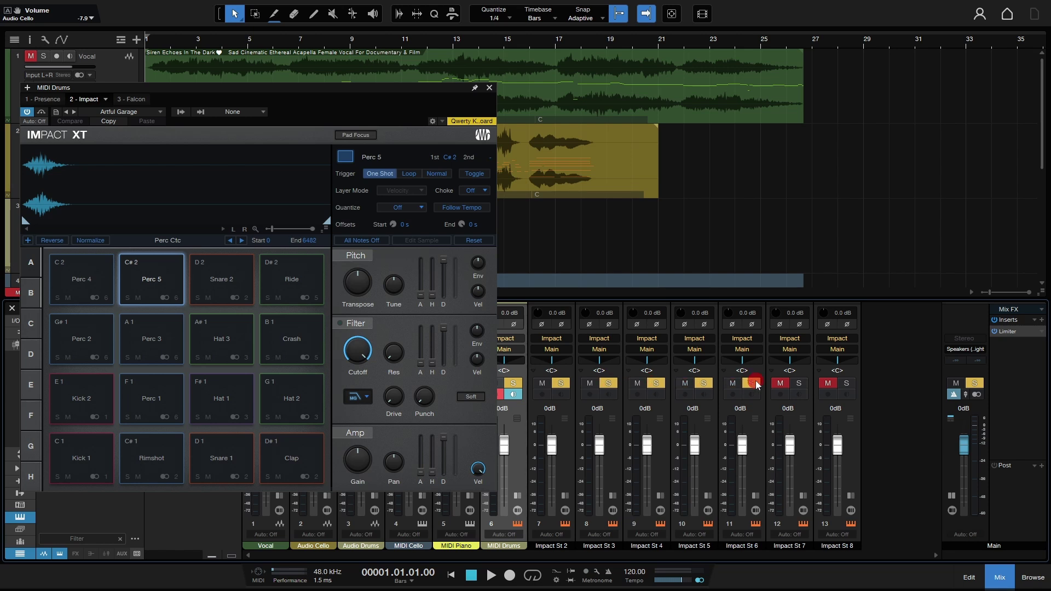
left_click(798, 383)
left_click(846, 383)
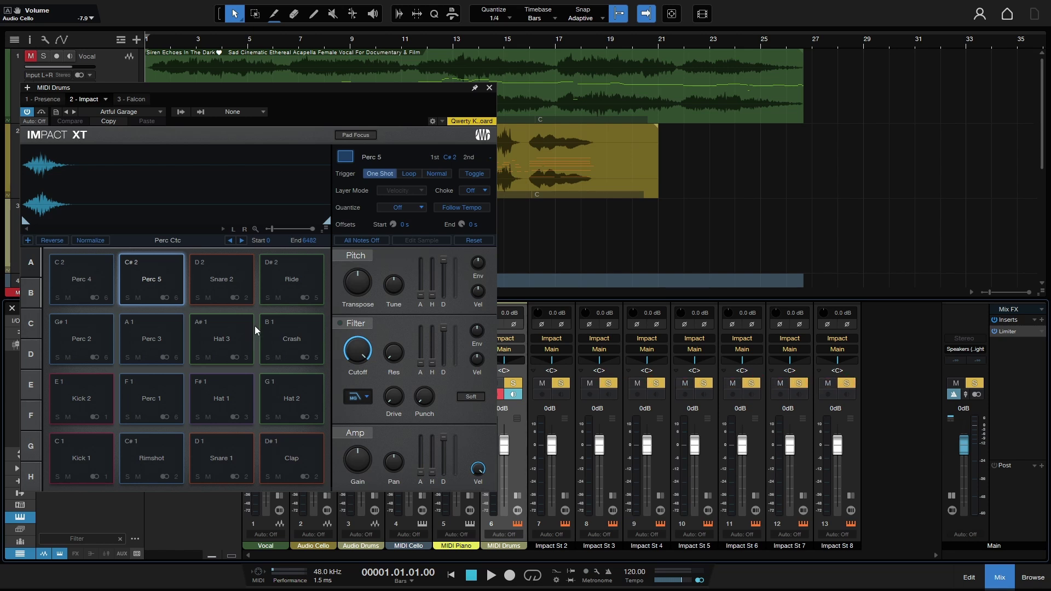
Audition the Crash, Snare 2, Hat 3, Perc 3, Perc 4 and Kick 2 pads, and close Impact XT and the mixer.
left_click(290, 335)
left_click(228, 278)
left_click(216, 333)
left_click(142, 340)
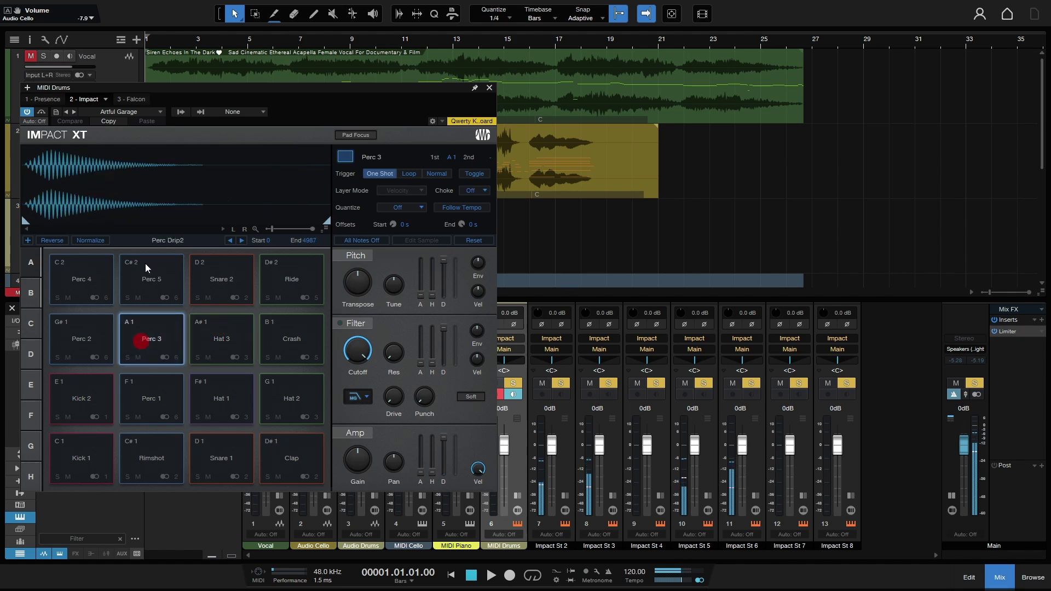
left_click(83, 278)
left_click(84, 390)
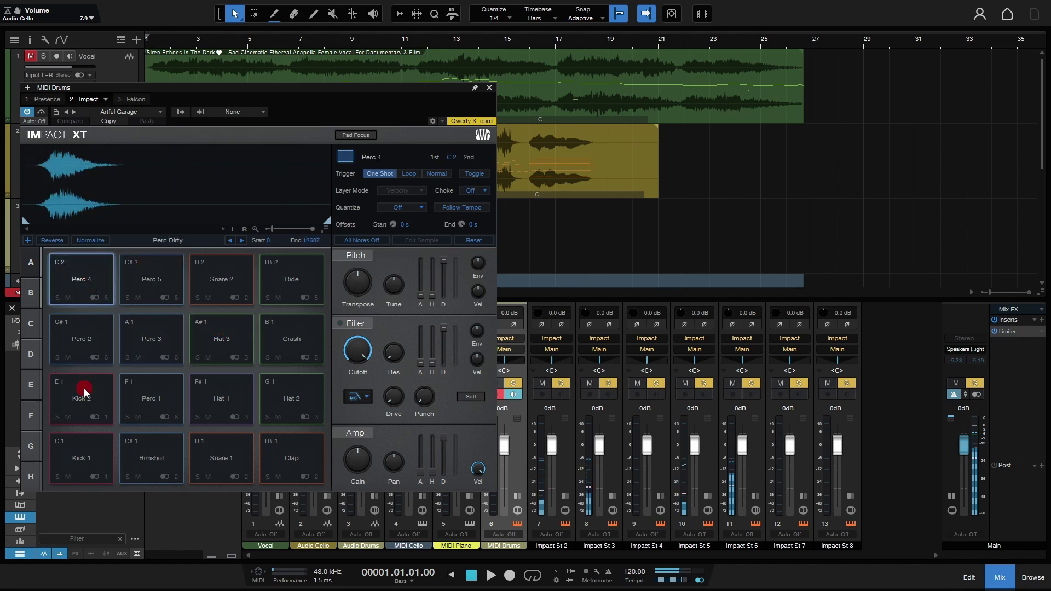
left_click(490, 87)
left_click(1000, 578)
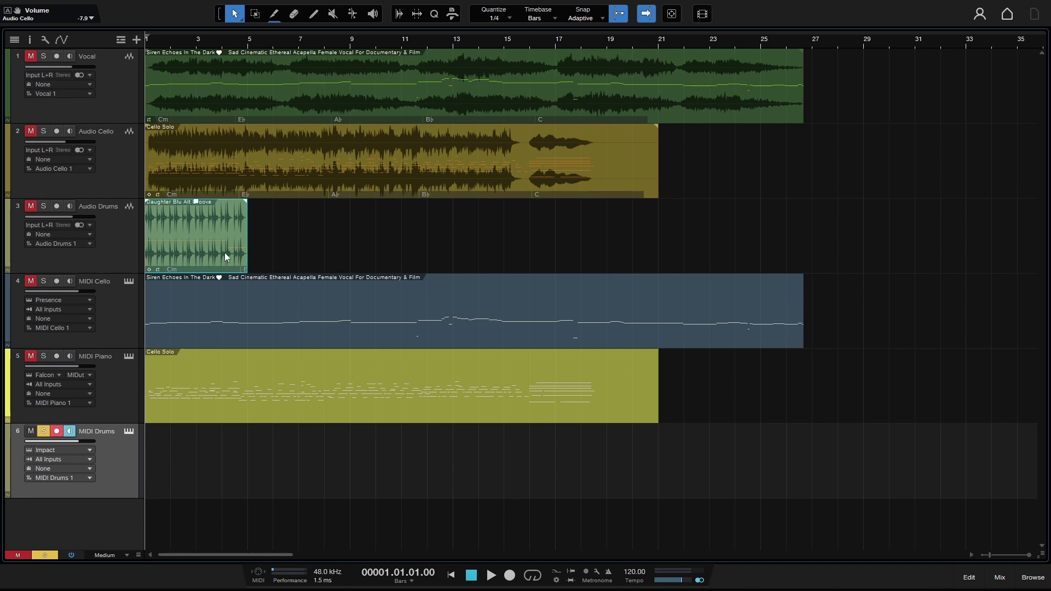
Copy the Daughter Blu Alt Groove audio clip onto the MIDI Drums track at bar 1 as MIDI and start playback.
left_click_drag(205, 228, 217, 477)
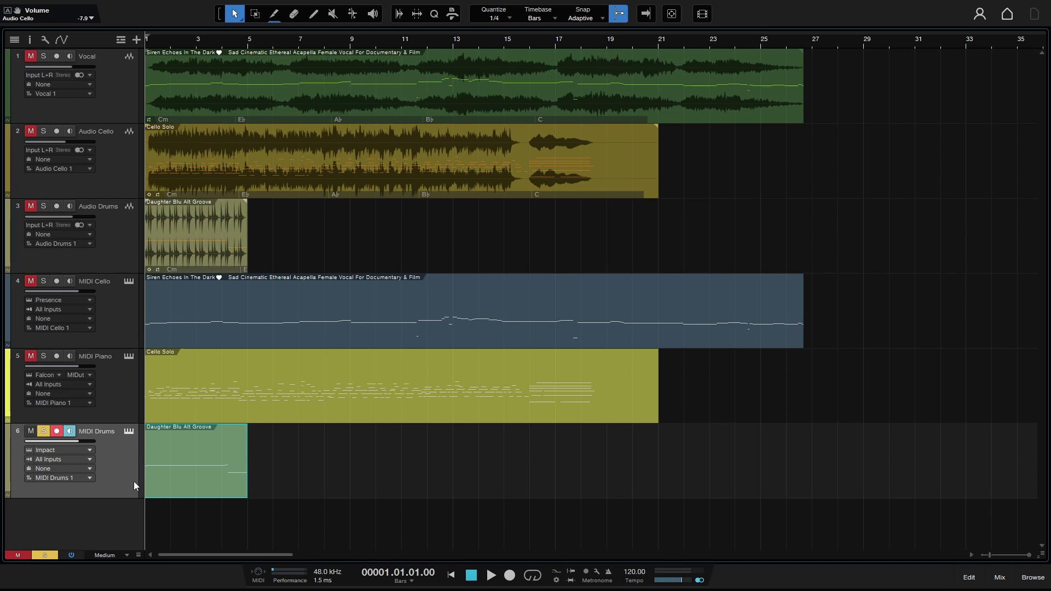
key("f")
key("space")
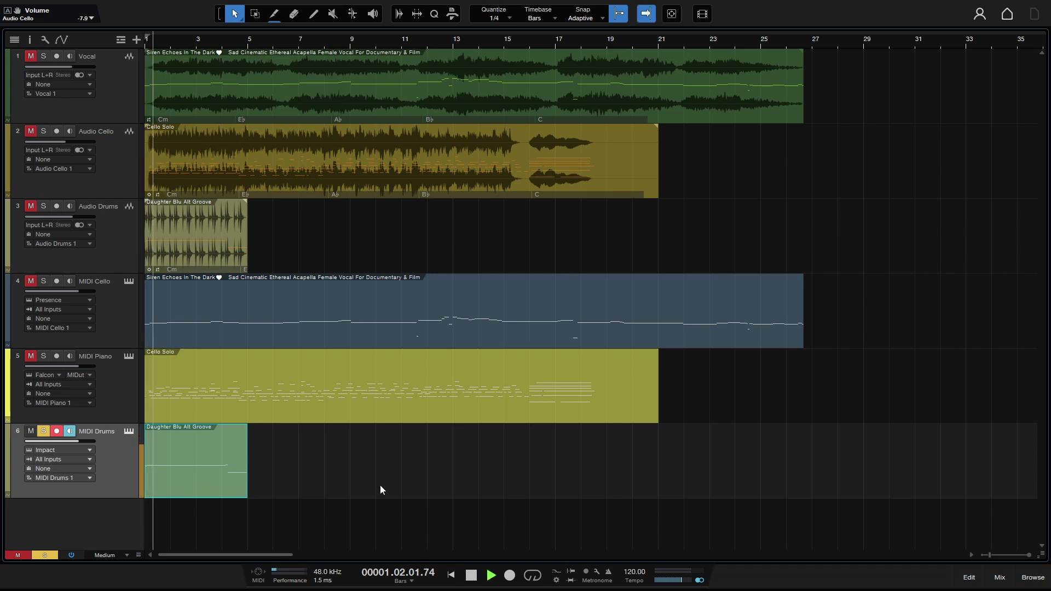
Show the mixer and solo the Impact St 2 through Impact St 8 channels while the MIDI drums play.
left_click(994, 575)
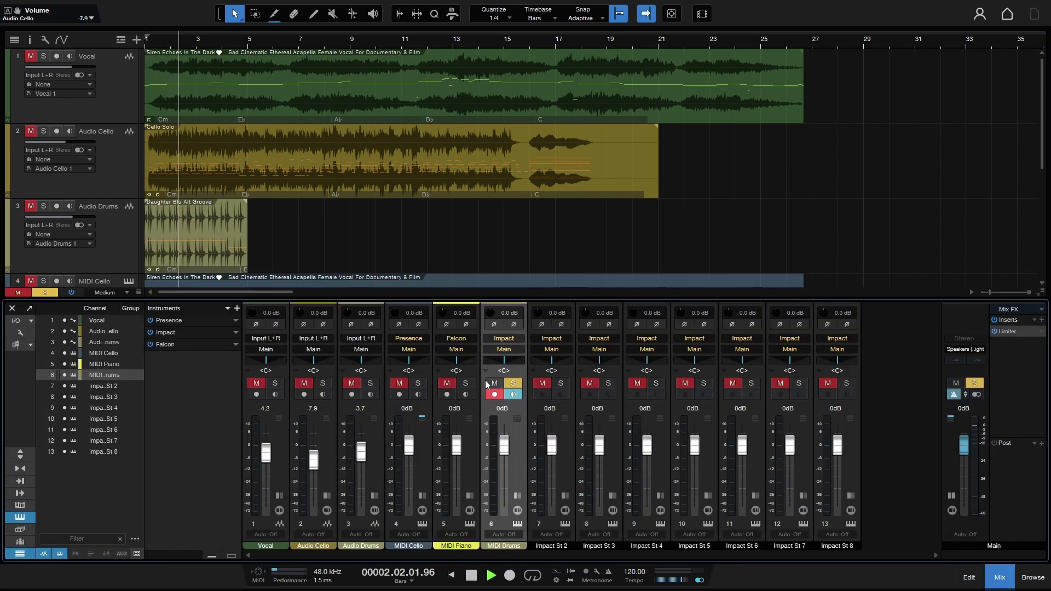
left_click(560, 384)
left_click(608, 383)
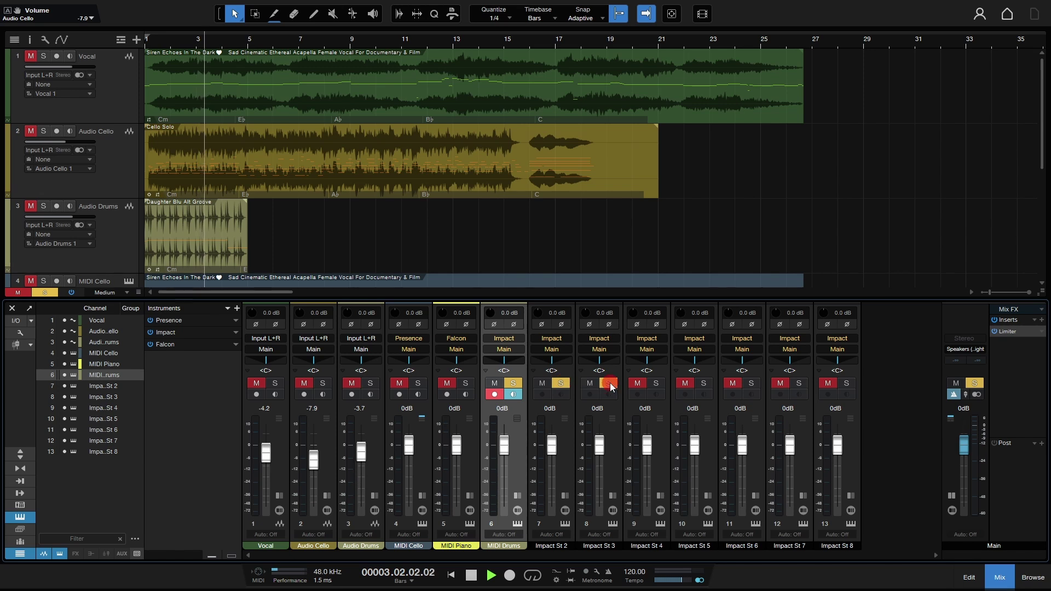
left_click(657, 383)
left_click(703, 383)
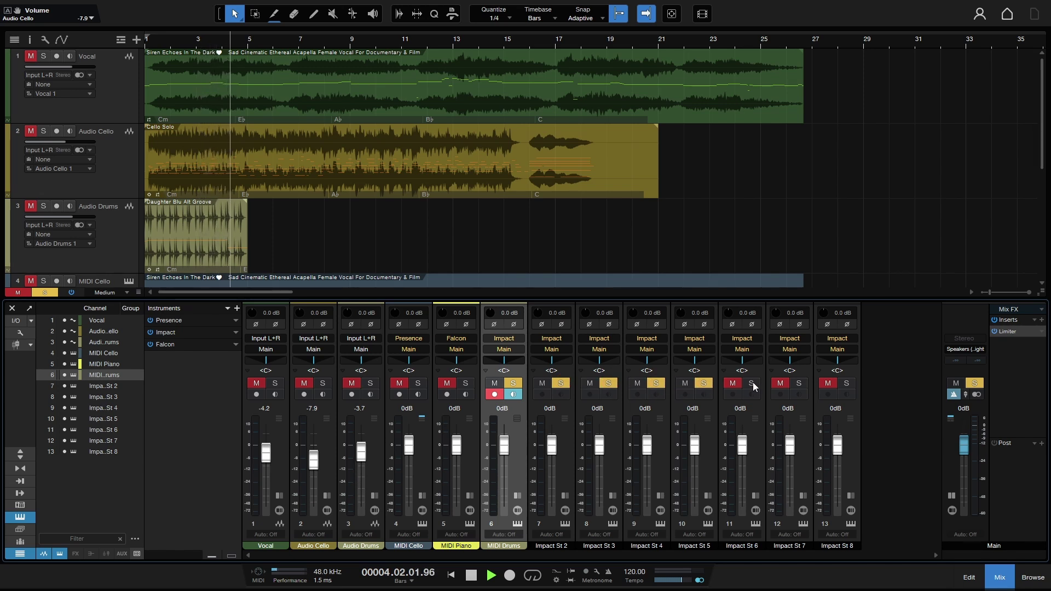
left_click(751, 384)
left_click(799, 383)
left_click(846, 383)
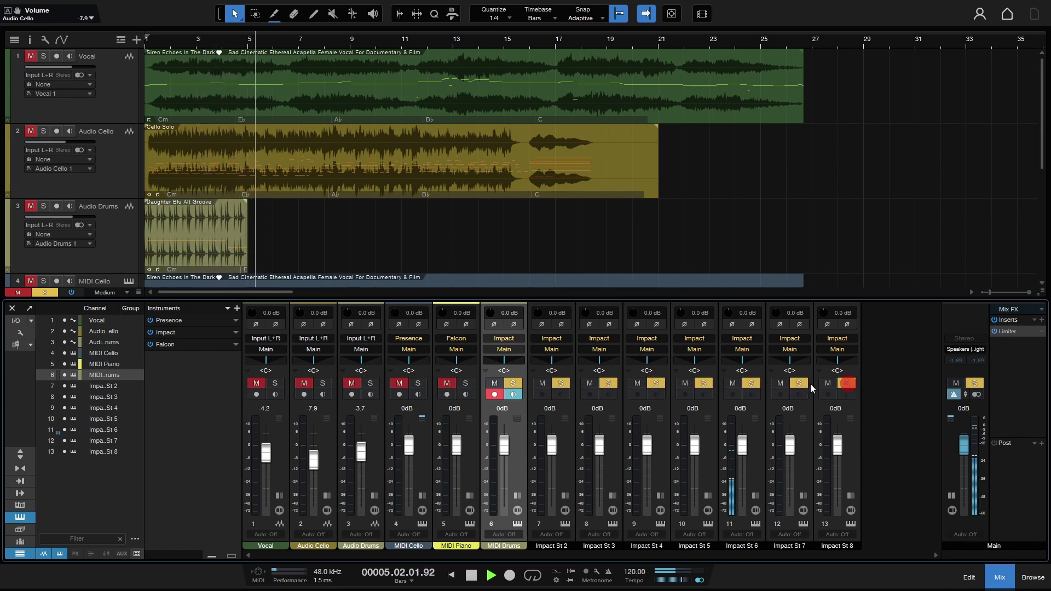
Replay the MIDI drum groove from bar 1, stop playback near the clip's end and hide the mixer.
key("Home")
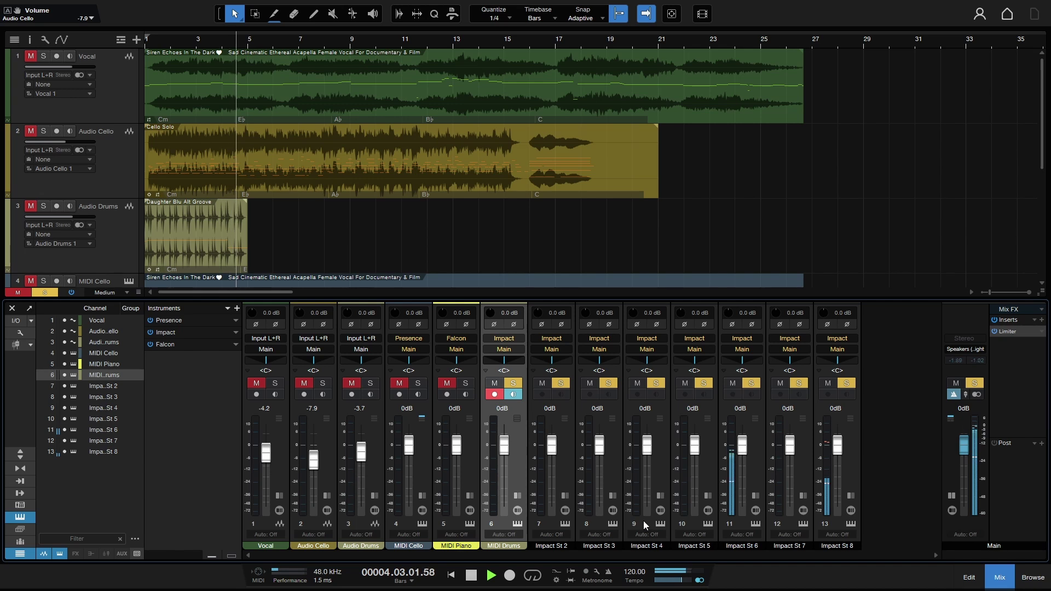
key("space")
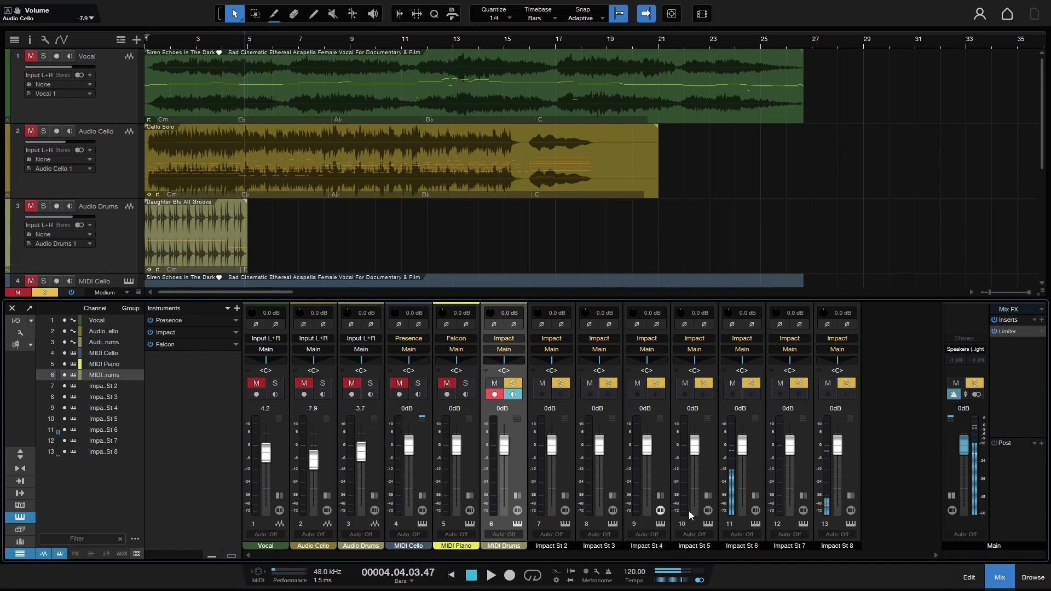
left_click(998, 582)
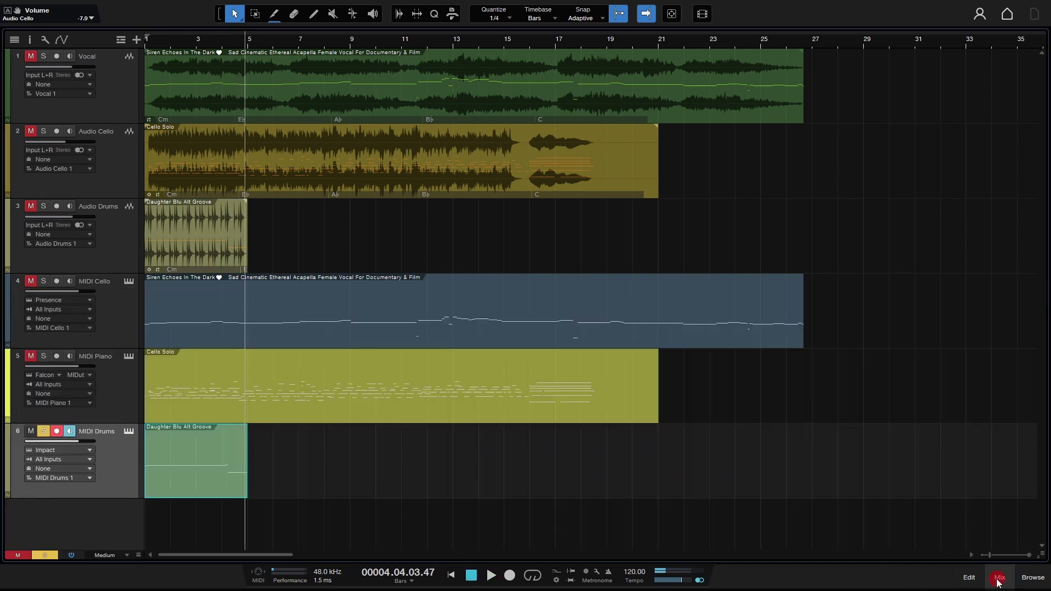
Open the MIDI Drums clip in the note editor and move the four Drum 140 Brap Top notes in bar 2 to F 2.
double_click(189, 482)
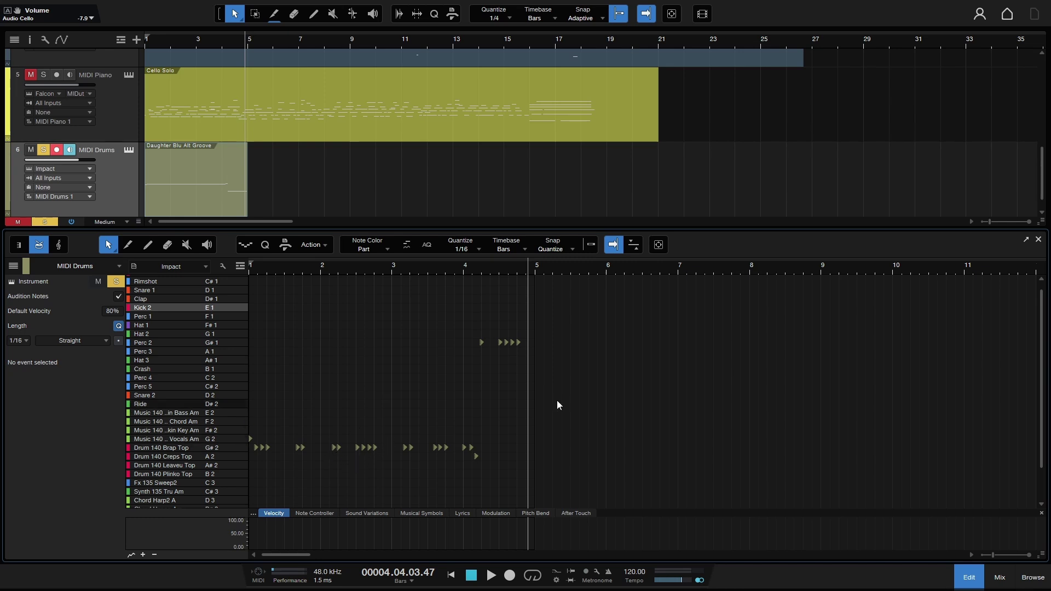
scroll(345, 418, "up", 4)
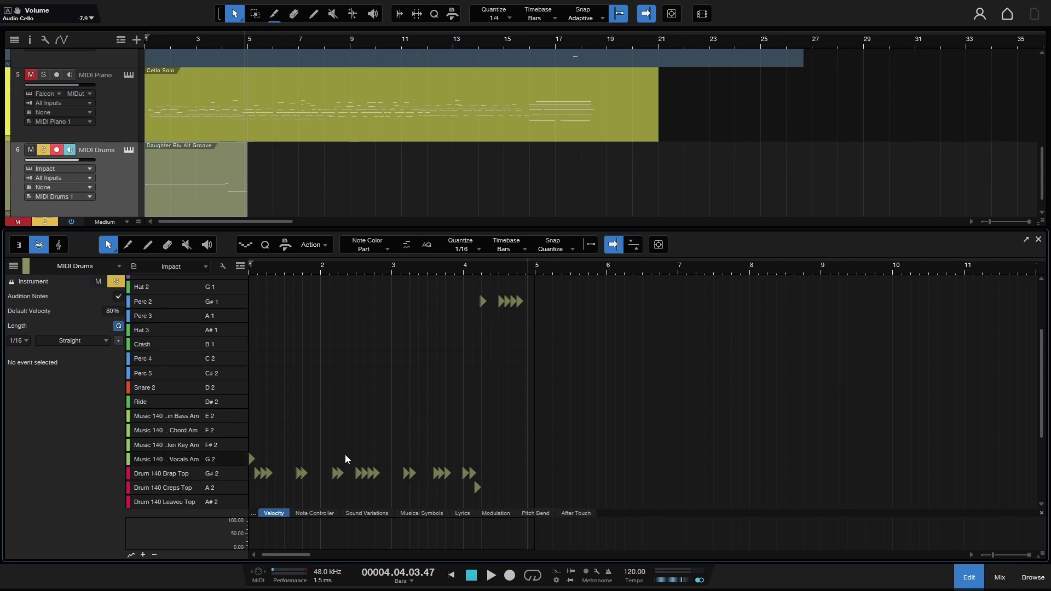
left_click_drag(347, 453, 390, 489)
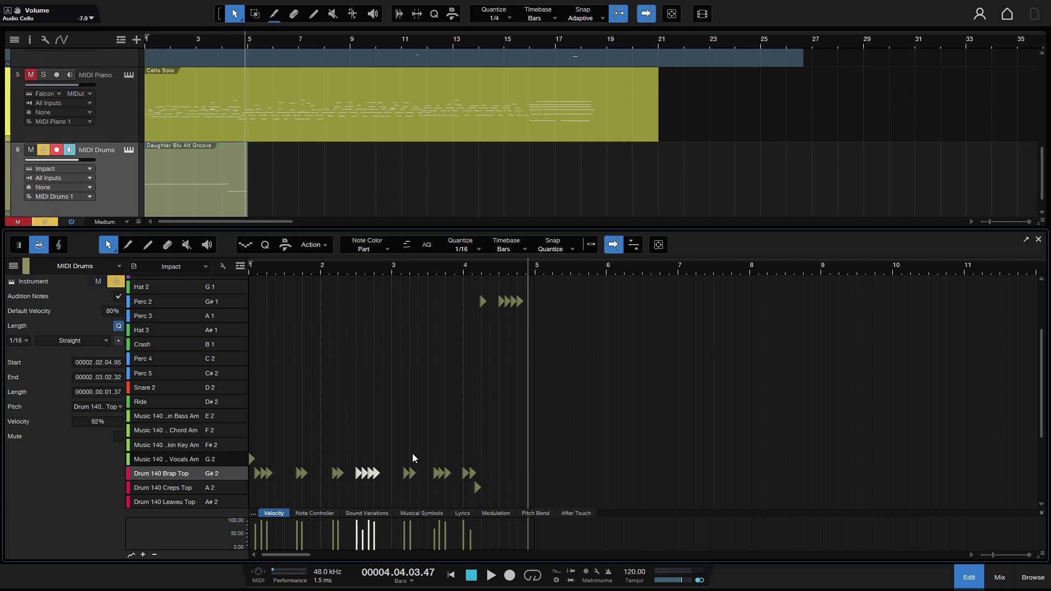
key("alt+Up")
key("alt+Up")
key("alt+Up")
key("alt+Up")
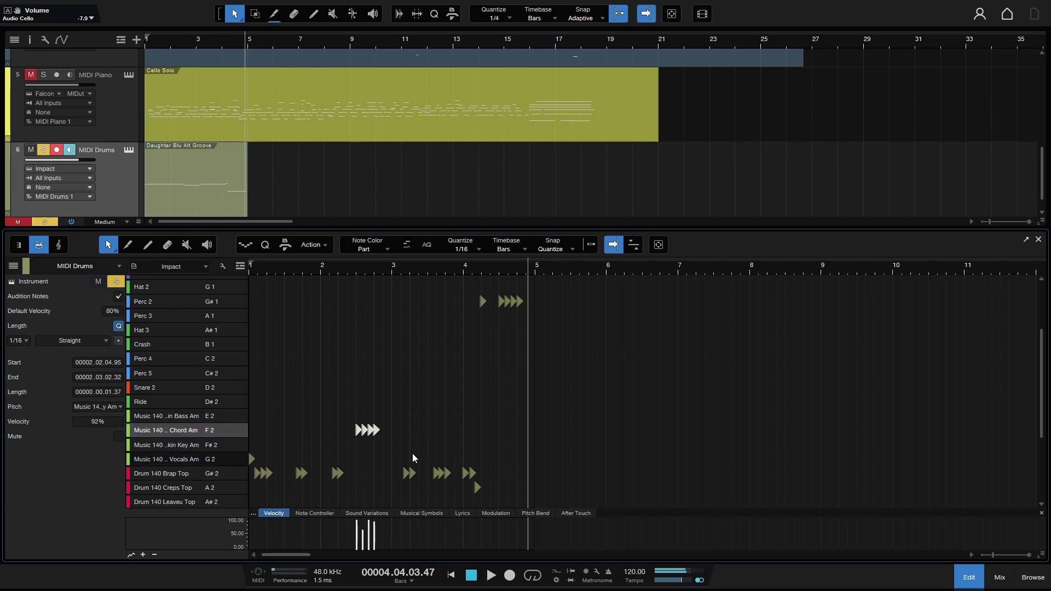
Move the four selected bar 2 notes back to Drum 140 Brap Top at G# 2 and close the note editor.
key("alt+Down")
key("alt+Down")
key("alt+Down")
key("alt+Down")
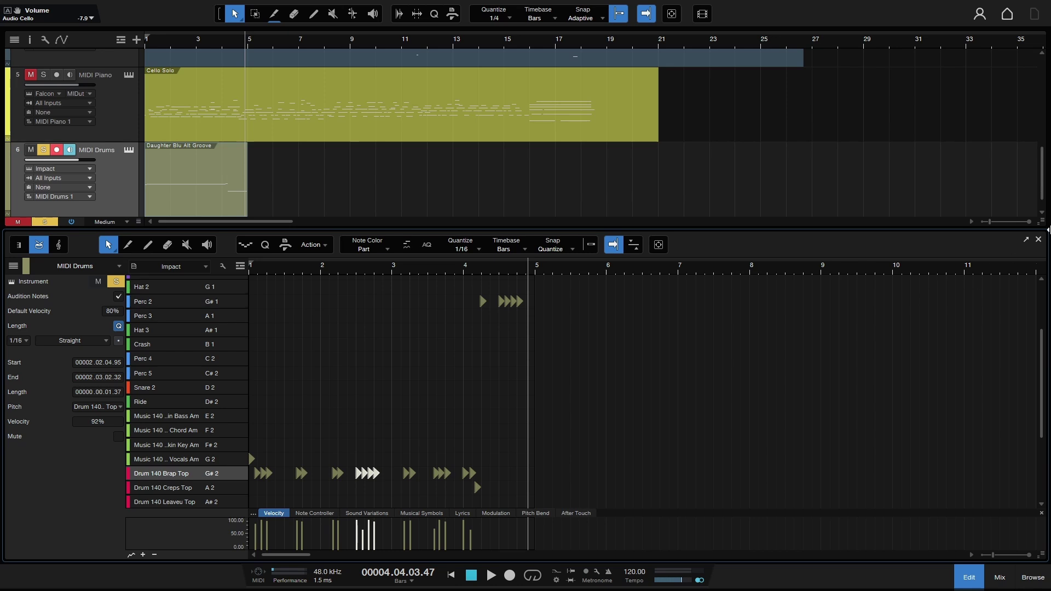
left_click(1039, 240)
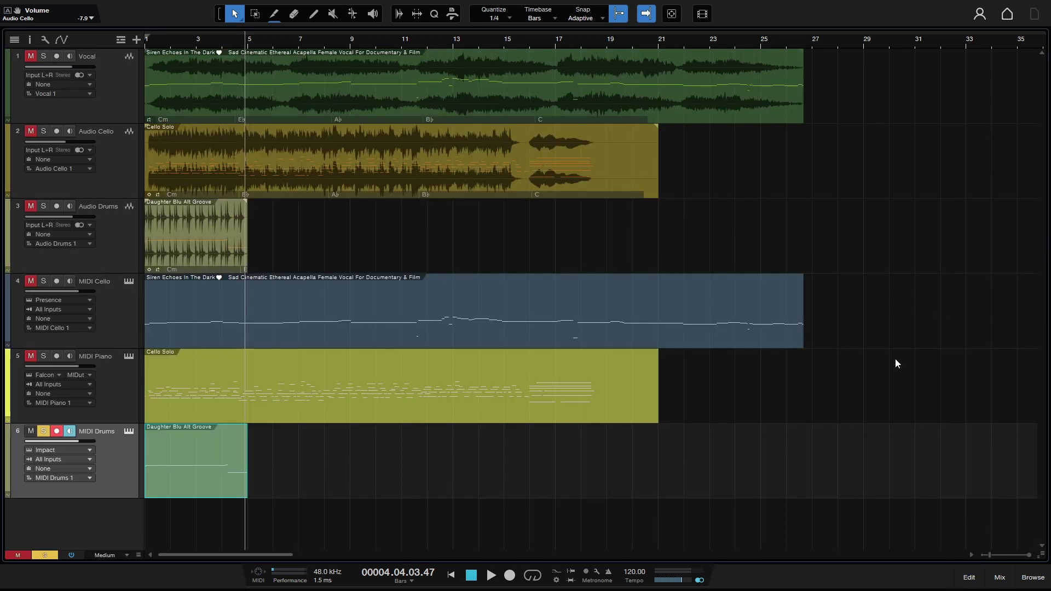